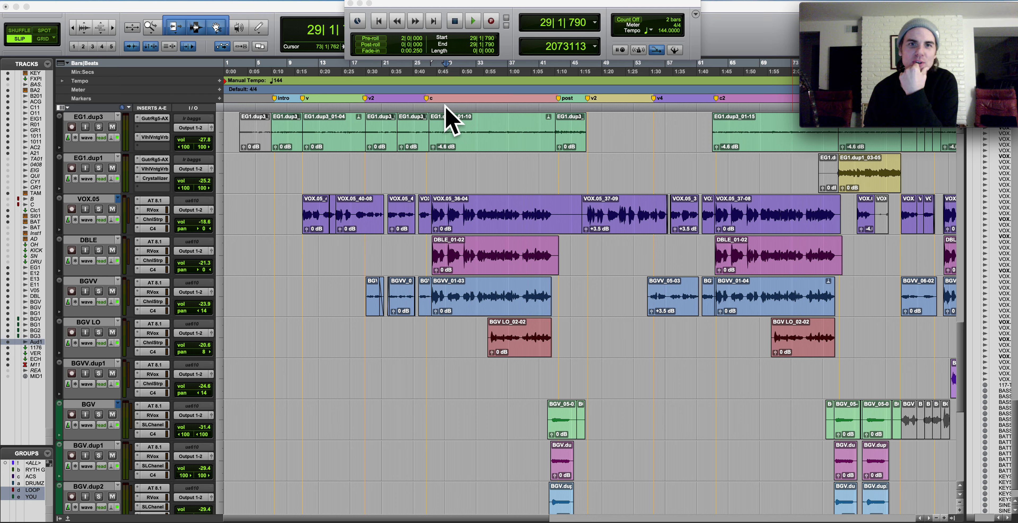
# Move the insertion point from bar 26 back to bar 7, ending at 7|2|097
pyautogui.click(421, 87)
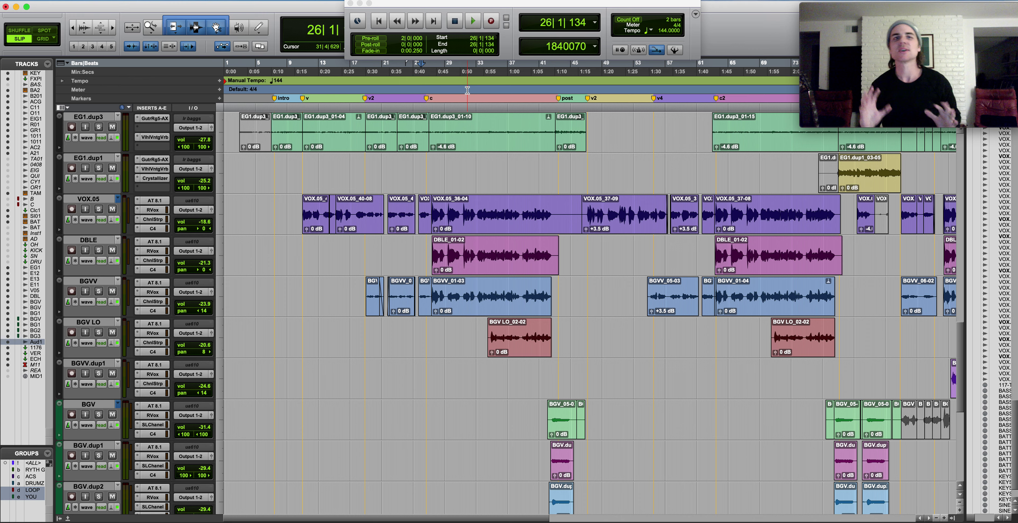
pyautogui.click(427, 87)
pyautogui.scroll(4, 435, 170)
pyautogui.click(282, 85)
pyautogui.scroll(3, 293, 134)
pyautogui.click(273, 82)
pyautogui.scroll(-4, 271, 299)
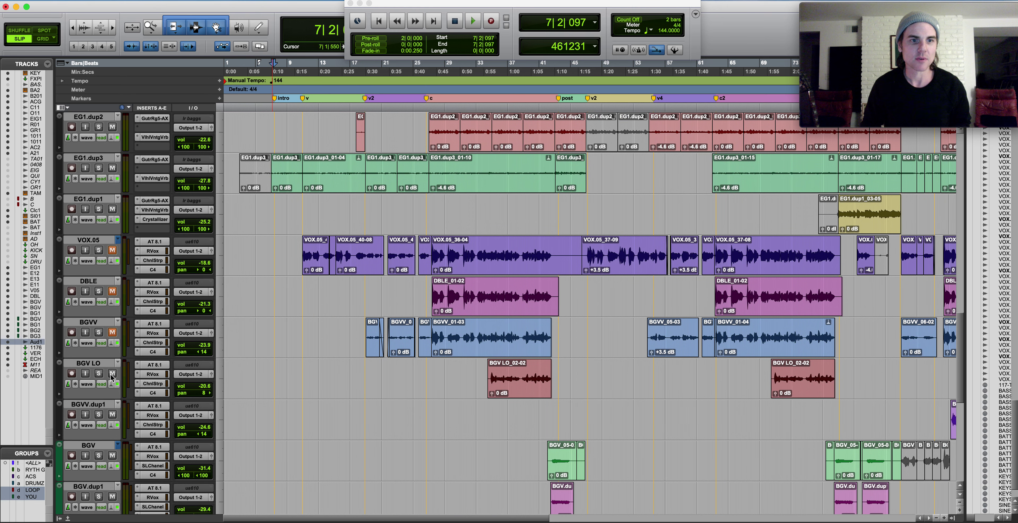
# Mute the BGVV.dup1 vocal track and play the opening briefly, then stop
pyautogui.click(113, 415)
pyautogui.press('space')
pyautogui.scroll(-4, 243, 379)
pyautogui.scroll(5, 243, 379)
pyautogui.scroll(2, 245, 379)
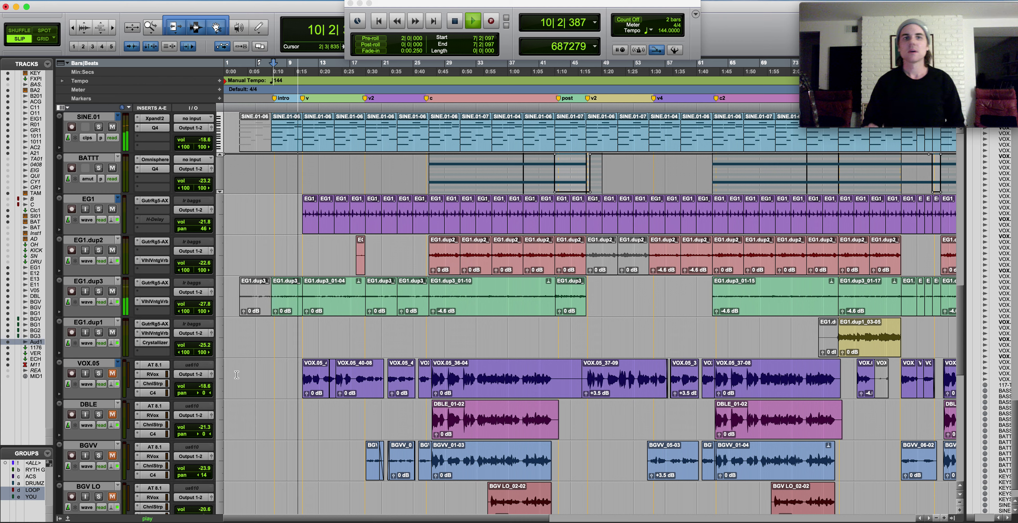
pyautogui.press('space')
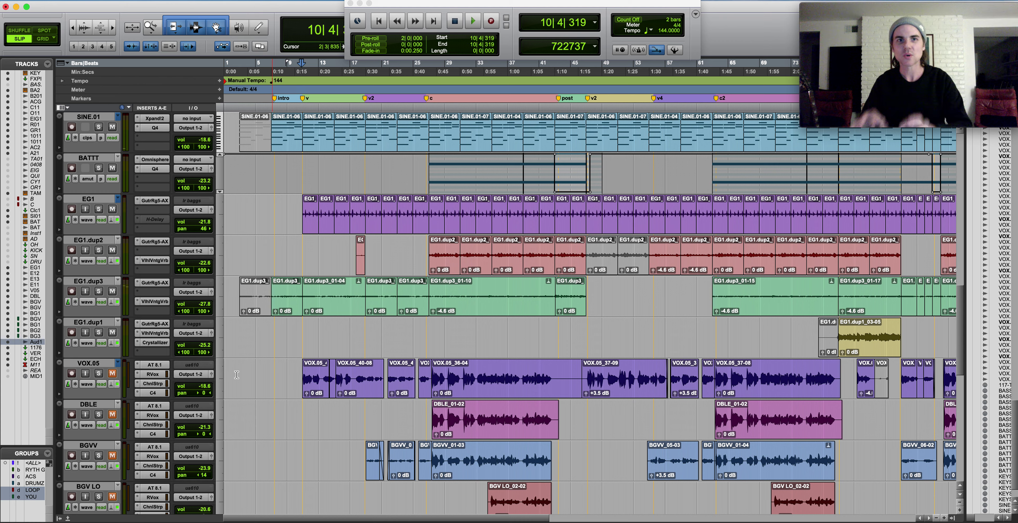
# Play the EG1.dup3 guitar clip from bar 7 to 11 with its track soloed
pyautogui.doubleClick(284, 286)
pyautogui.click(99, 291)
pyautogui.press('space')
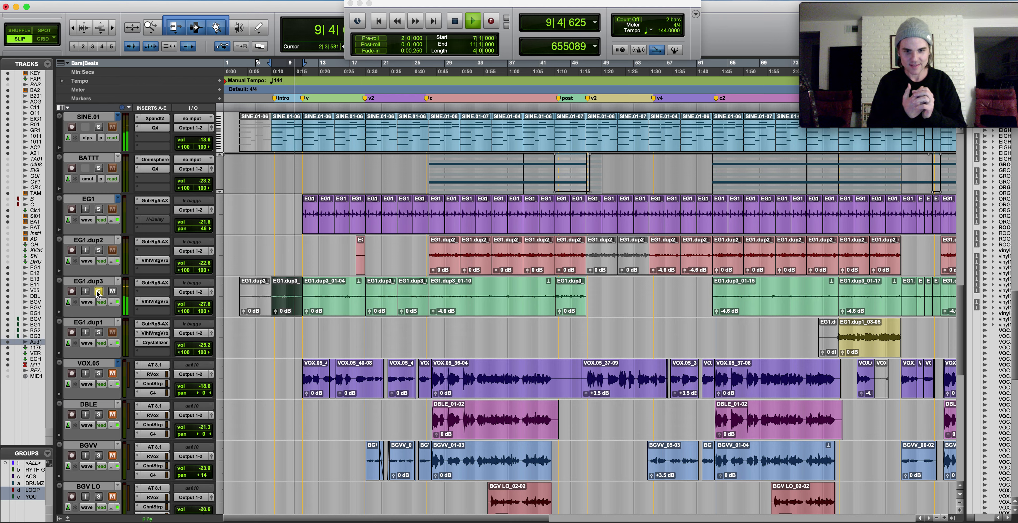
pyautogui.press('space')
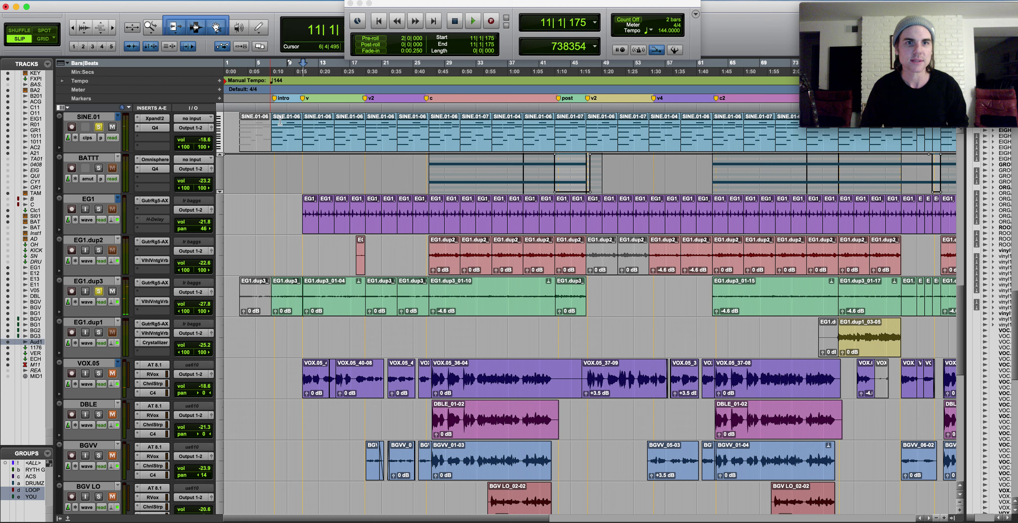
# Play the SINE.01-06 synth clip, unsolo SINE.01, then play with EG1 soloed
pyautogui.click(286, 121)
pyautogui.press('space')
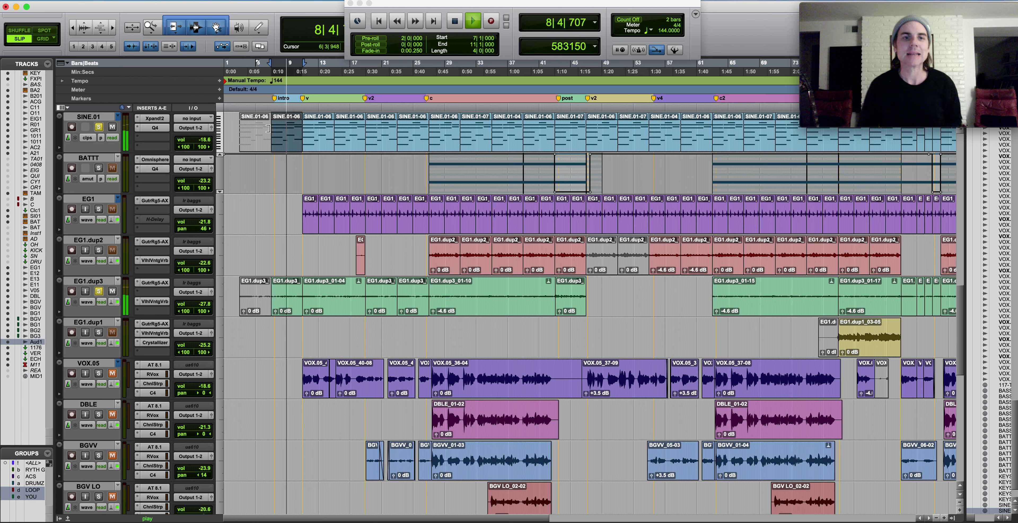
pyautogui.click(99, 129)
pyautogui.press('space')
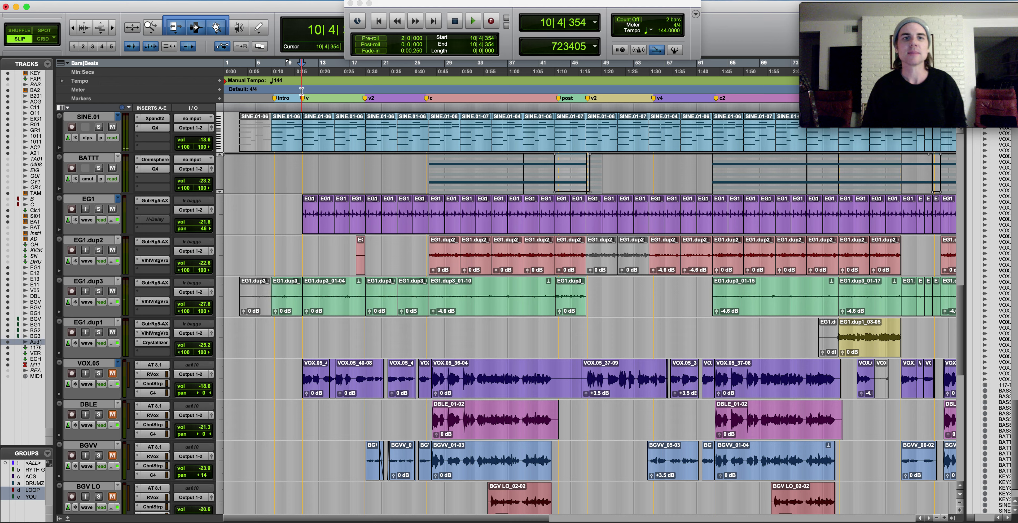
pyautogui.click(99, 209)
pyautogui.press('space')
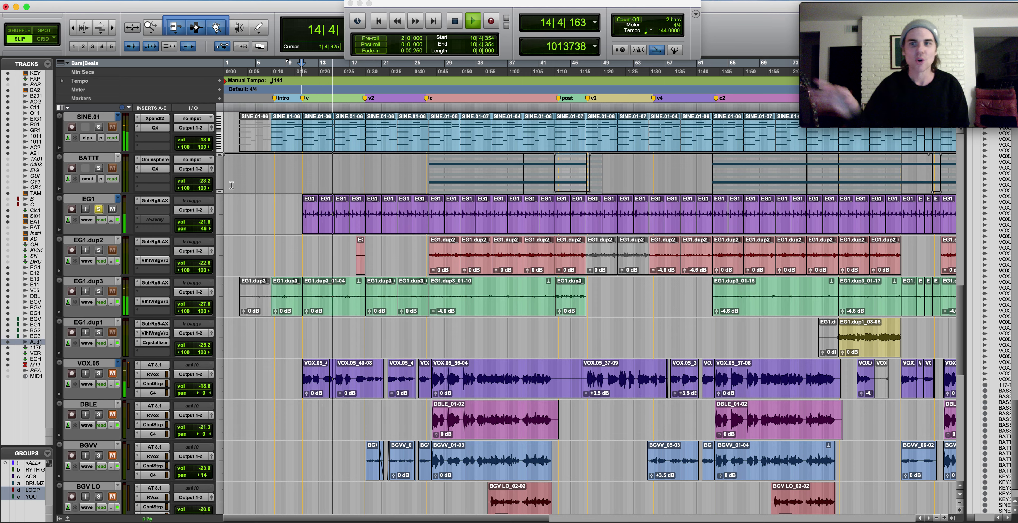
# Zoom the timeline out to the whole song and back, and scroll through the tracks
pyautogui.press('r')
pyautogui.press('t')
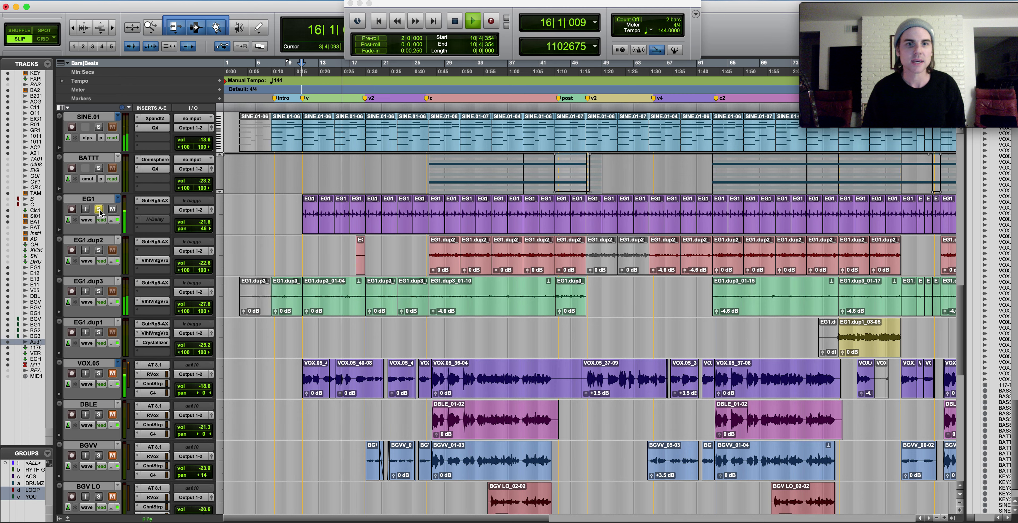
pyautogui.scroll(-3, 133, 394)
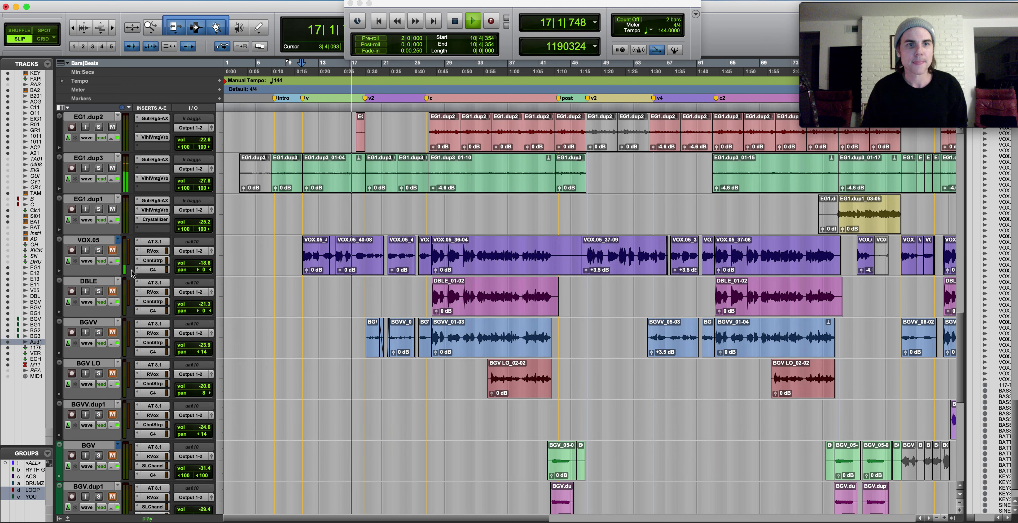
pyautogui.scroll(1, 154, 262)
pyautogui.scroll(2, 154, 262)
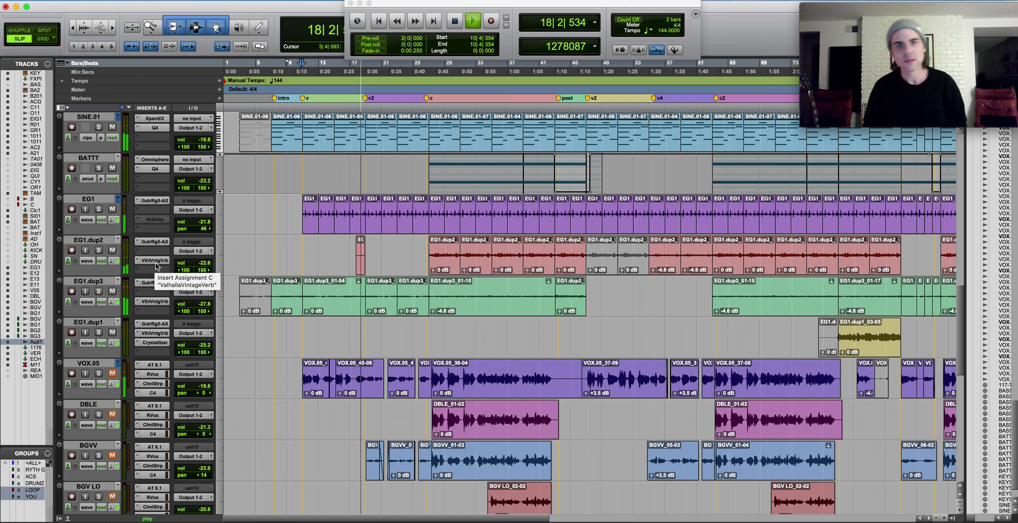
pyautogui.scroll(1, 335, 178)
pyautogui.scroll(-15, 334, 178)
pyautogui.scroll(6, 361, 156)
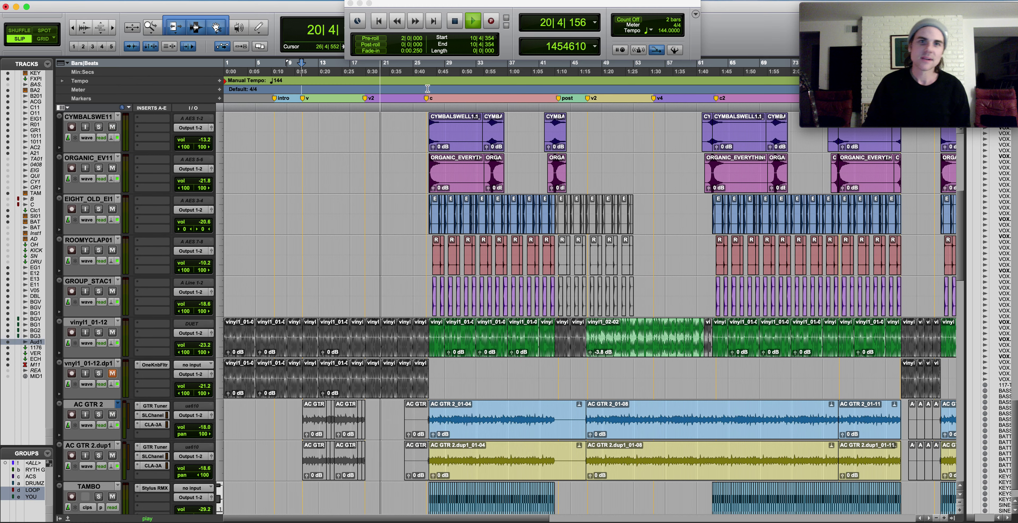
# Stop playback and set the start point to 25|4|587, just before the c section
pyautogui.click(421, 88)
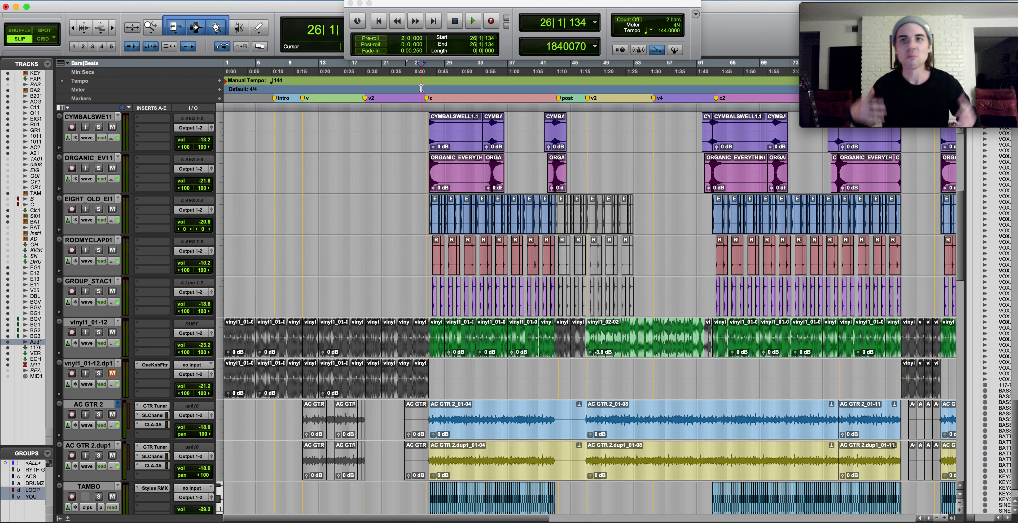
pyautogui.click(416, 88)
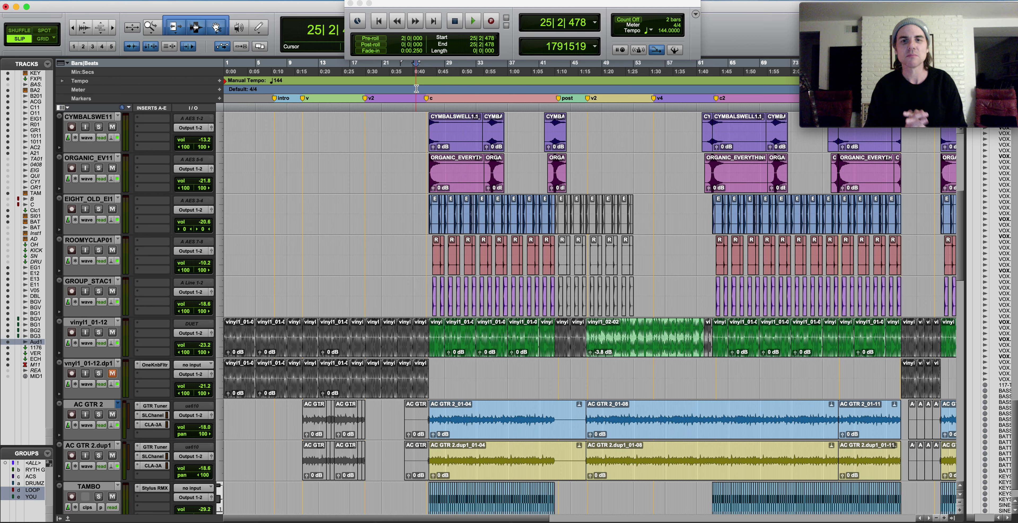
pyautogui.click(421, 86)
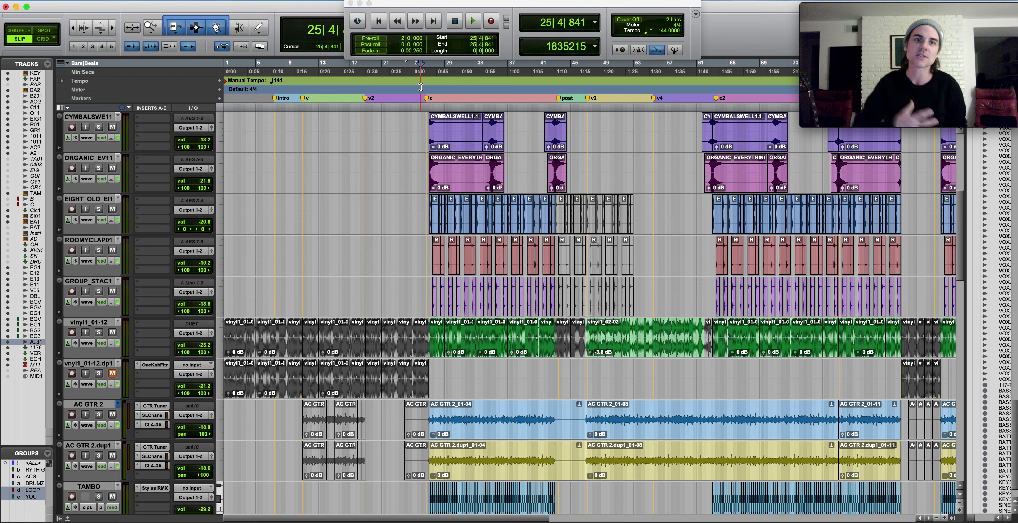
pyautogui.click(423, 86)
pyautogui.scroll(-3, 413, 138)
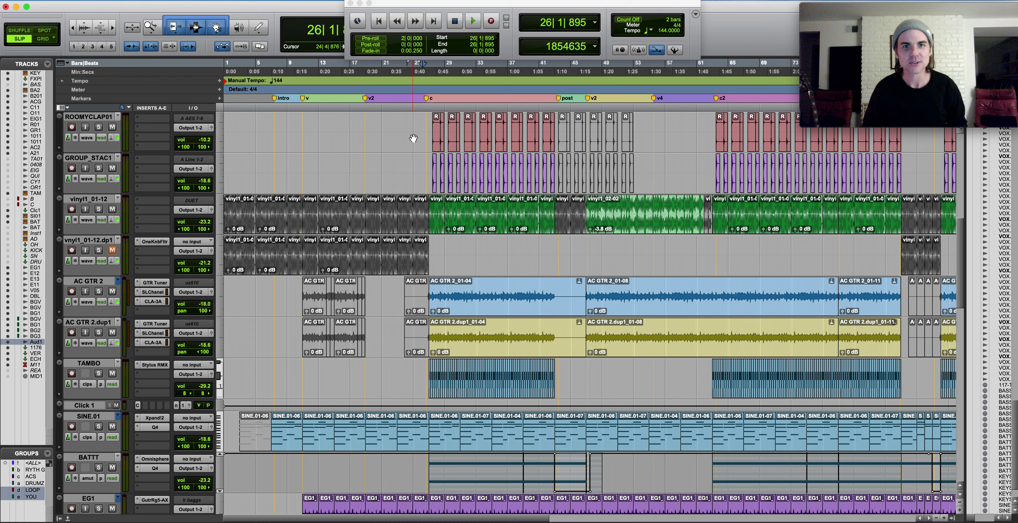
pyautogui.click(419, 85)
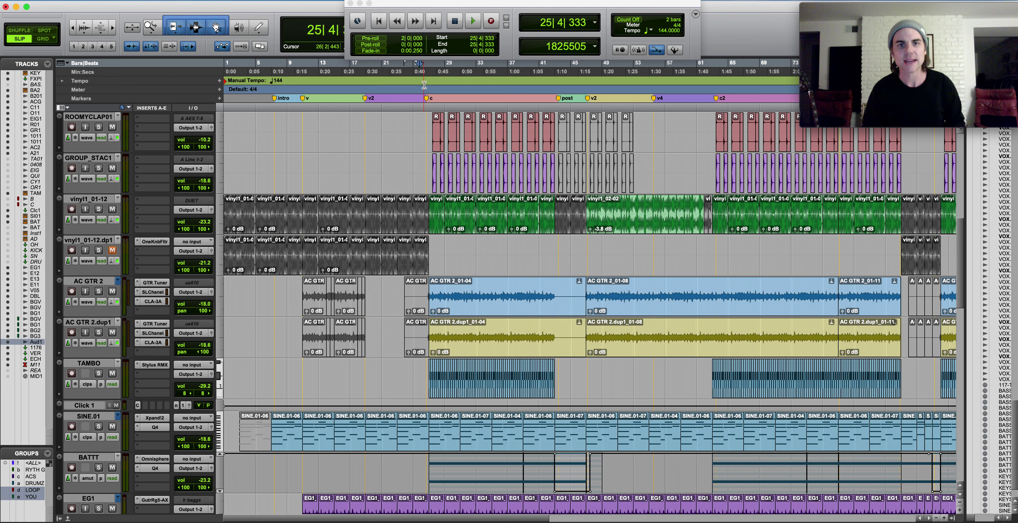
pyautogui.click(424, 85)
# Adjust the playback position around bar 26 in the ruler
pyautogui.scroll(-3, 419, 121)
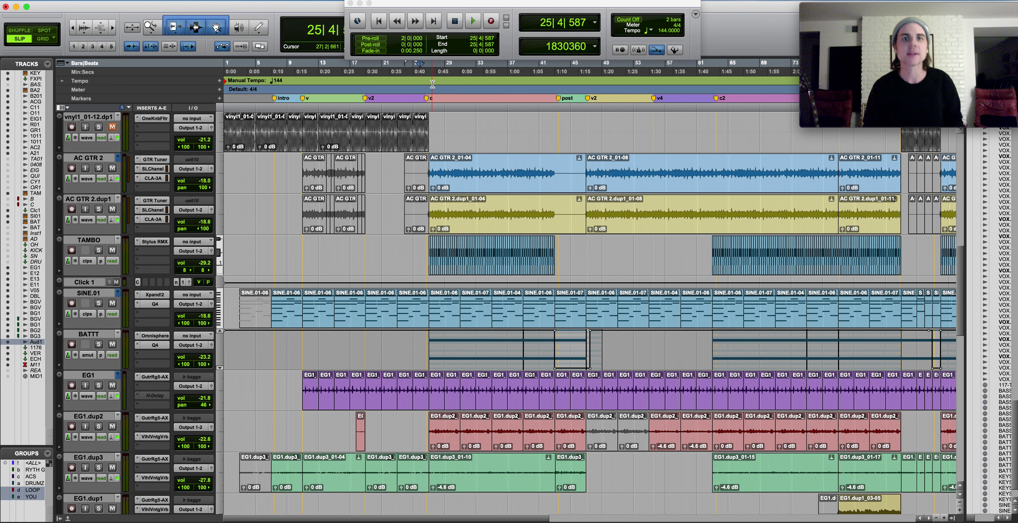
pyautogui.click(421, 86)
pyautogui.scroll(-4, 421, 87)
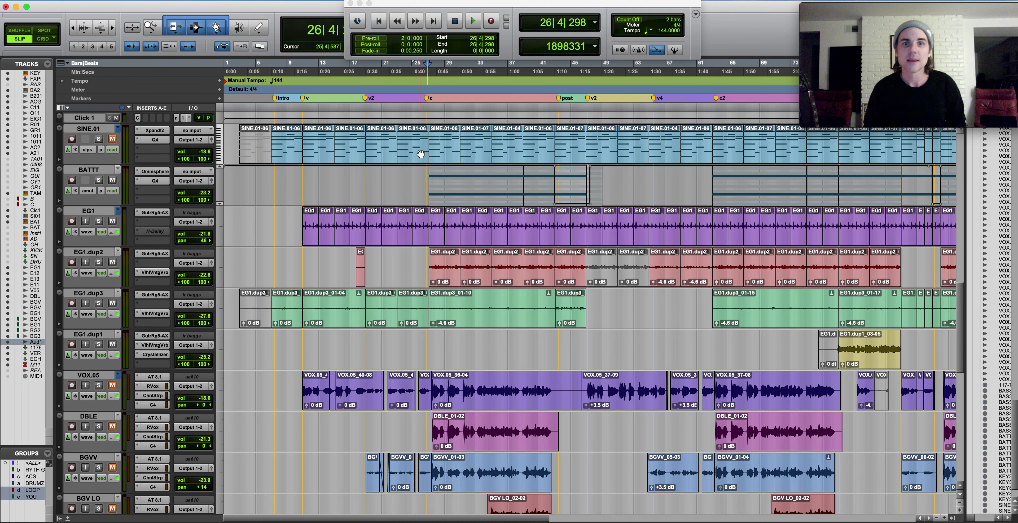
pyautogui.scroll(-2, 395, 121)
pyautogui.click(423, 85)
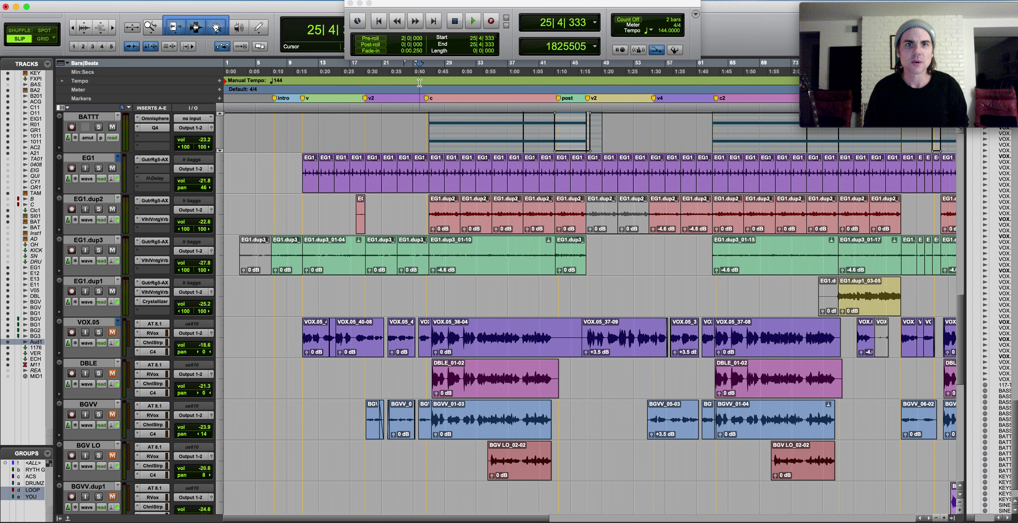
# Play the c section with EG1.dup2 soloed, then stop at 25|4|587
pyautogui.press('space')
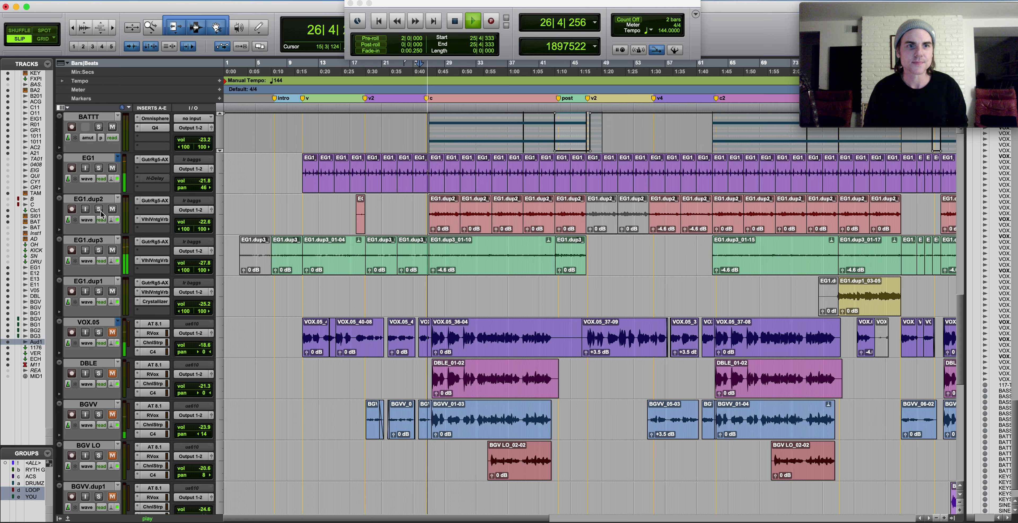
pyautogui.click(99, 209)
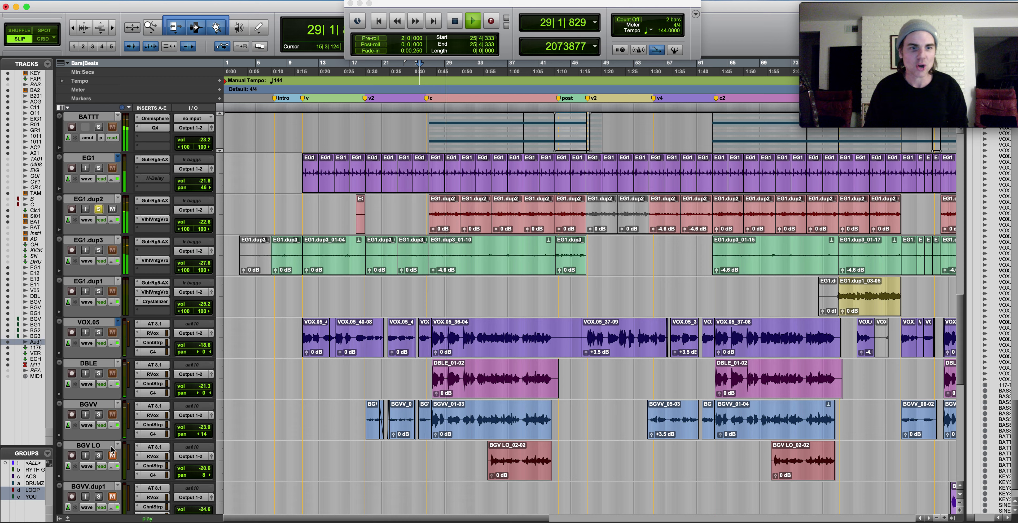
pyautogui.scroll(-5, 112, 434)
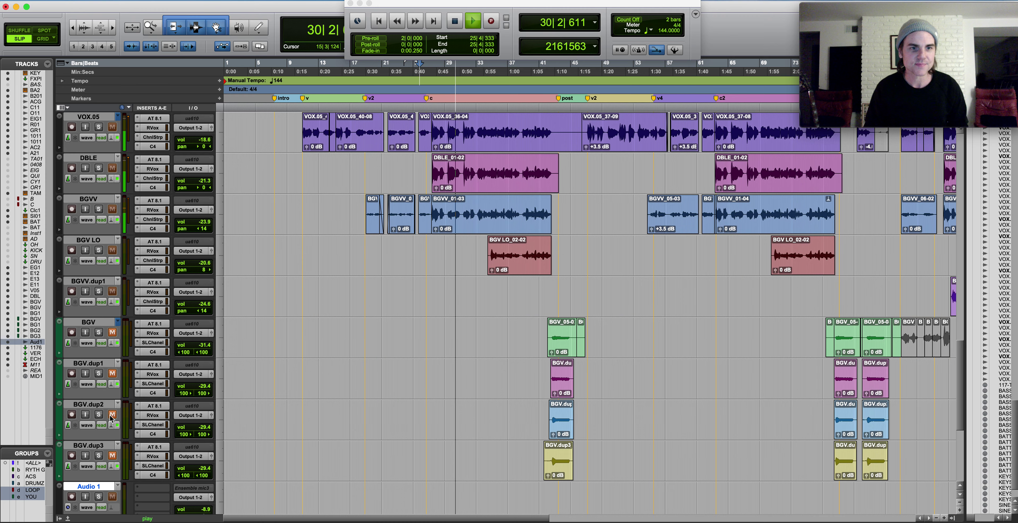
pyautogui.scroll(5, 99, 277)
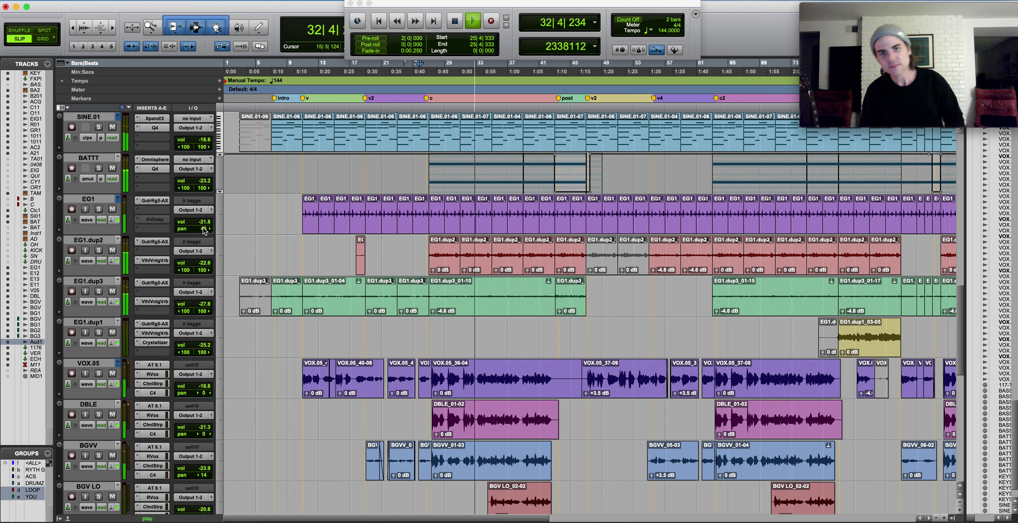
pyautogui.press('space')
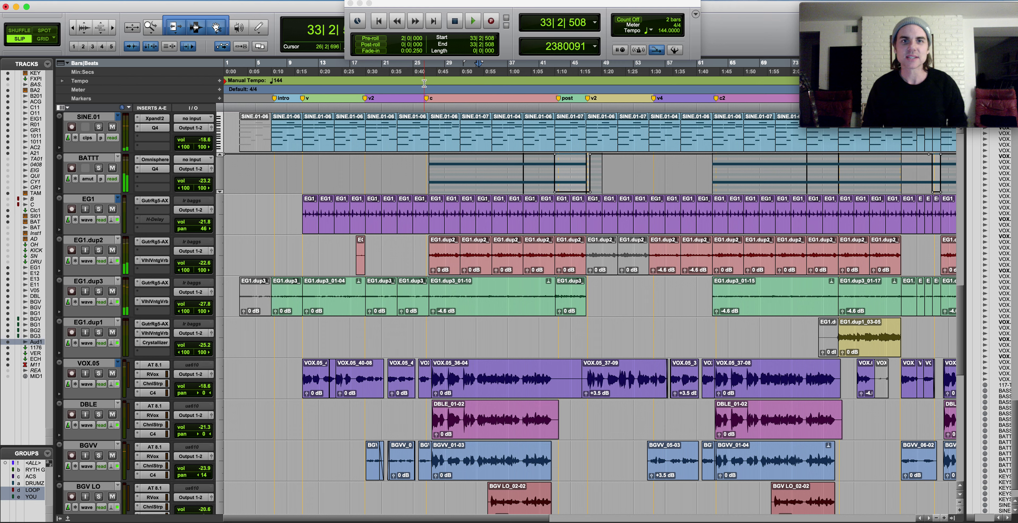
pyautogui.scroll(1, 429, 169)
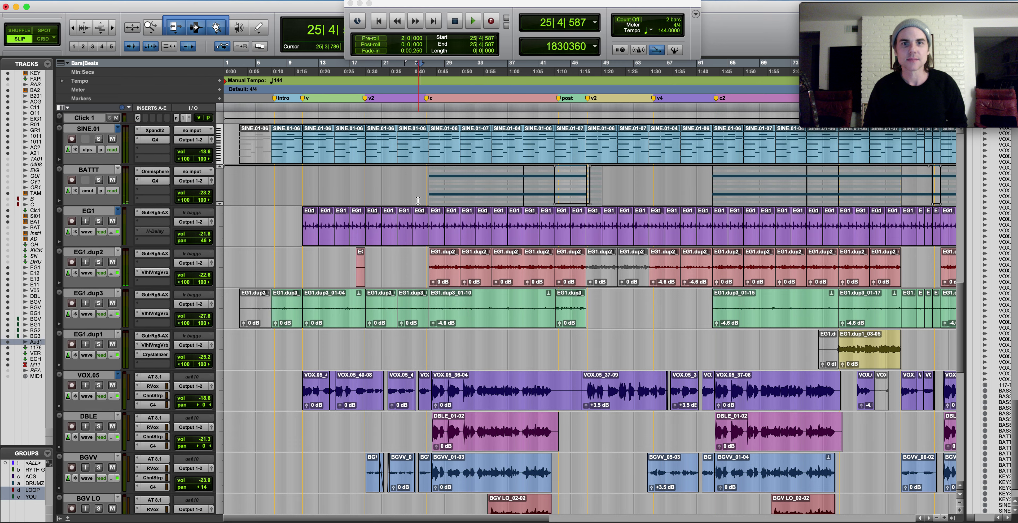
pyautogui.scroll(5, 418, 201)
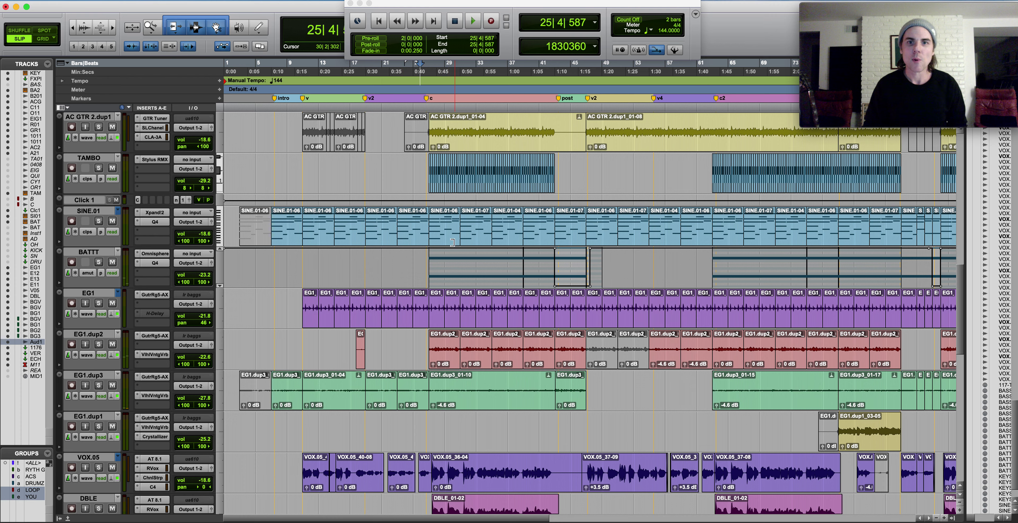
# Solo the vinyl1_01-12 track and start playback
pyautogui.scroll(3, 428, 149)
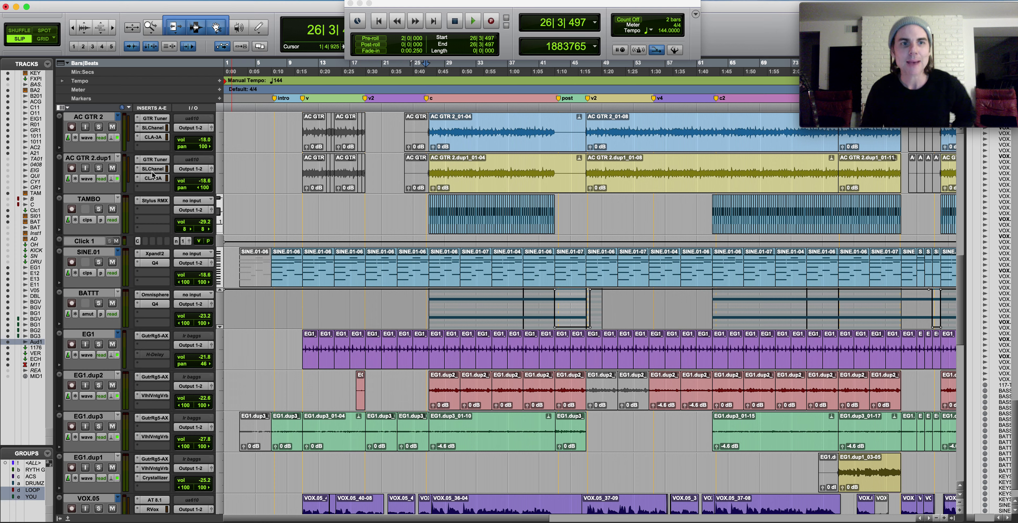
pyautogui.scroll(12, 348, 231)
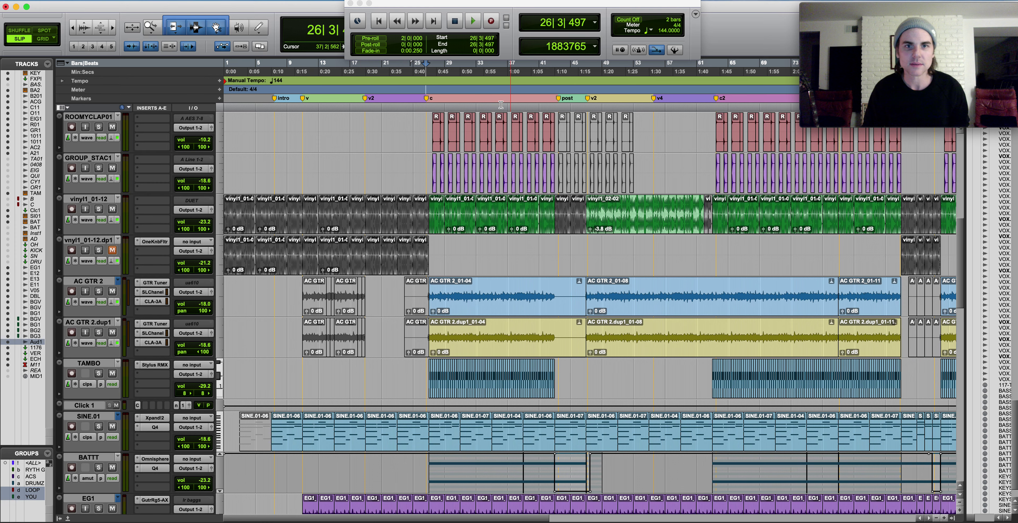
pyautogui.scroll(3, 400, 145)
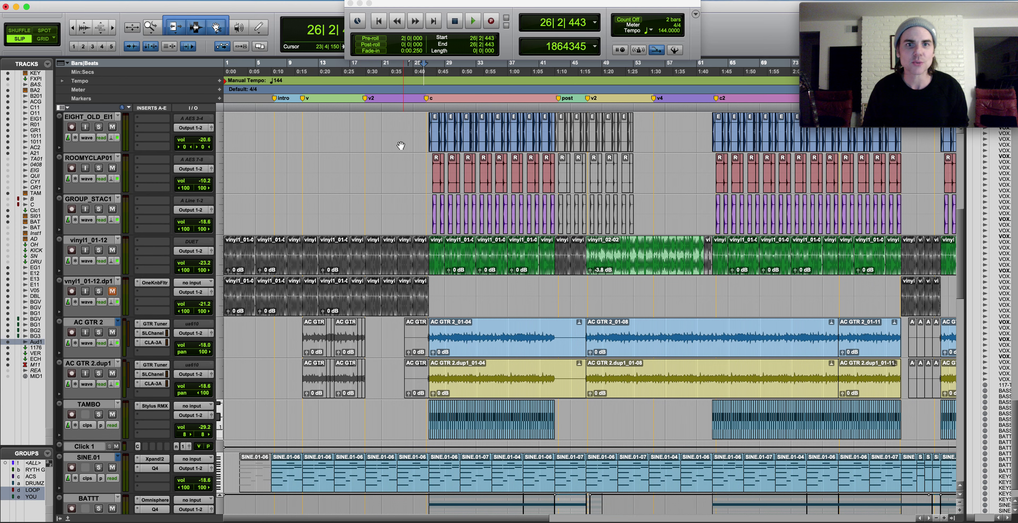
pyautogui.click(98, 251)
pyautogui.press('space')
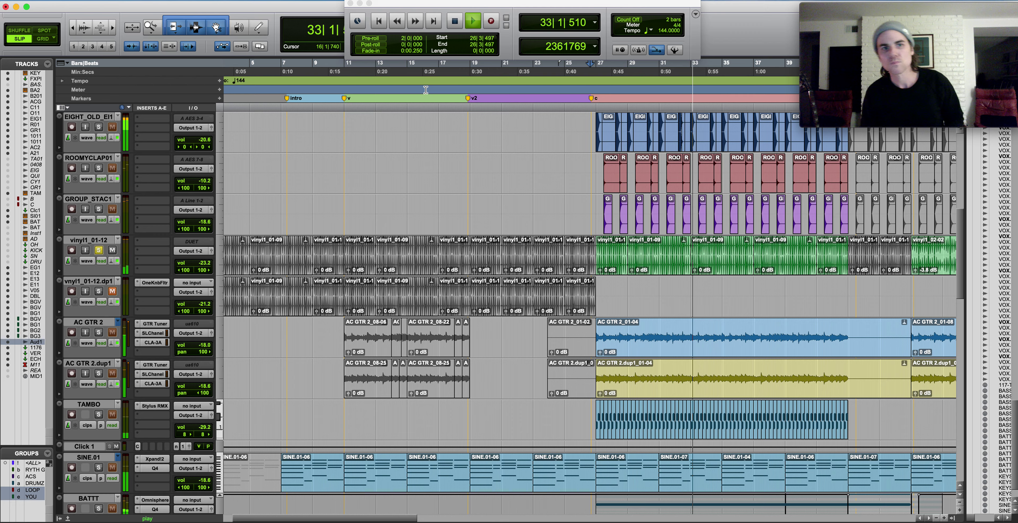
# Add GROUP_STAC1, ROOMYCLAP01 and EIGHT_OLD_EI1 to the soloed tracks during playback
pyautogui.click(98, 209)
pyautogui.click(100, 169)
pyautogui.scroll(2, 96, 210)
pyautogui.click(95, 209)
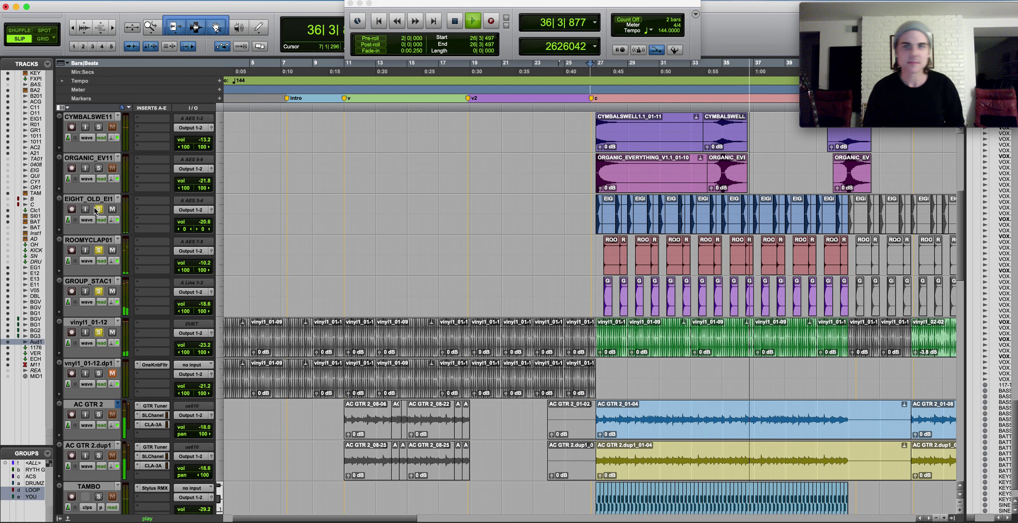
# Stop, set the start to bar 26 (26|1|388), and replay the cymbal and organic swells
pyautogui.scroll(1, 95, 210)
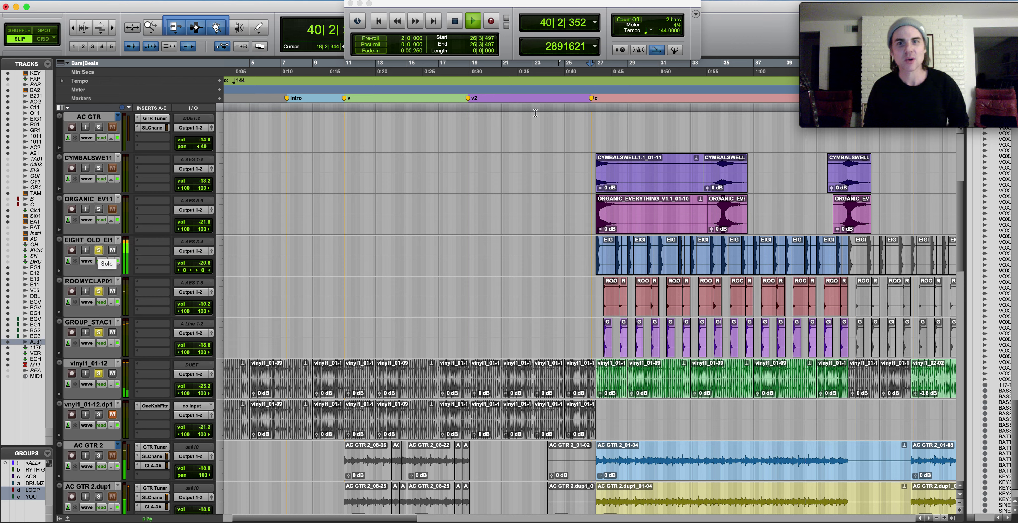
pyautogui.press('space')
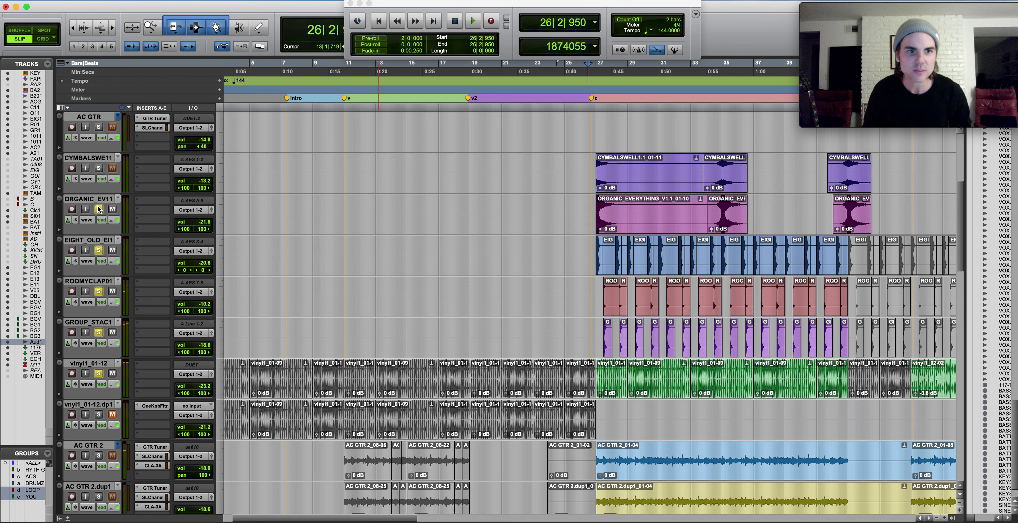
pyautogui.click(568, 101)
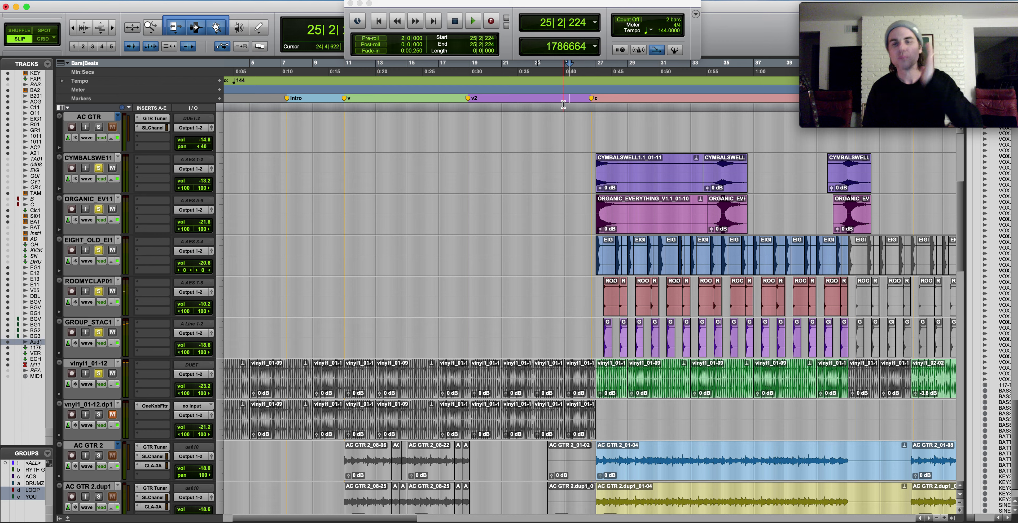
pyautogui.click(582, 87)
pyautogui.press('space')
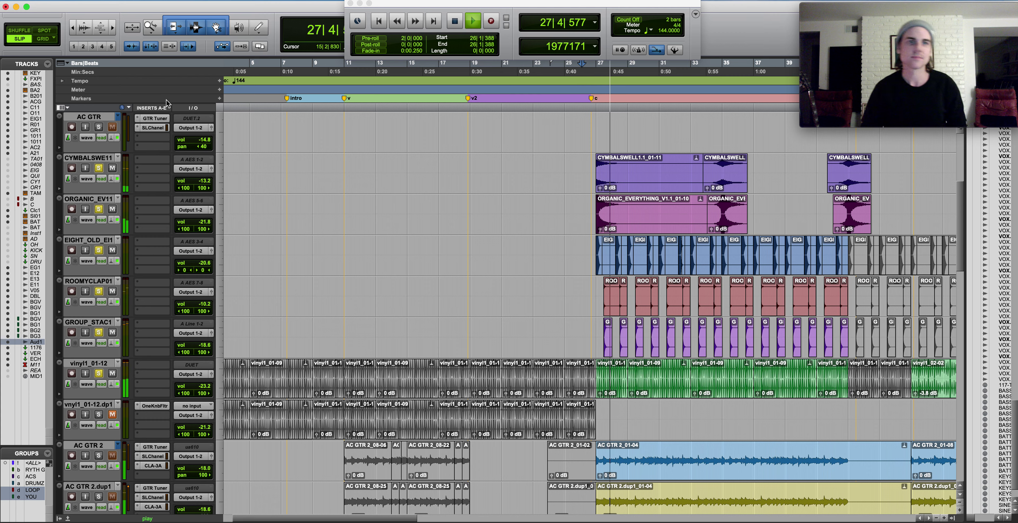
pyautogui.scroll(5, 281, 209)
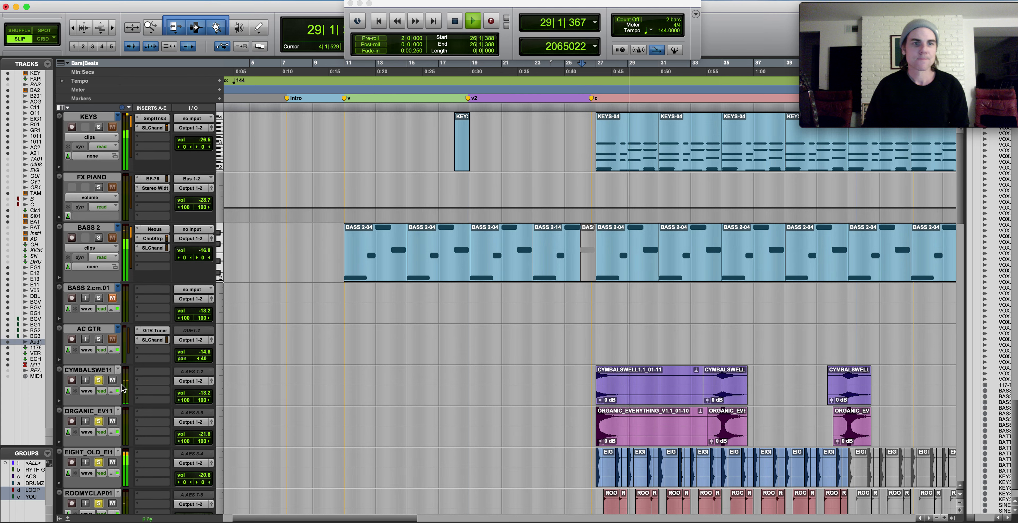
pyautogui.scroll(-5, 94, 316)
# Unsolo vinyl1_01-12, play TAMBO soloed from bar 26, then unsolo it and stop
pyautogui.press('space')
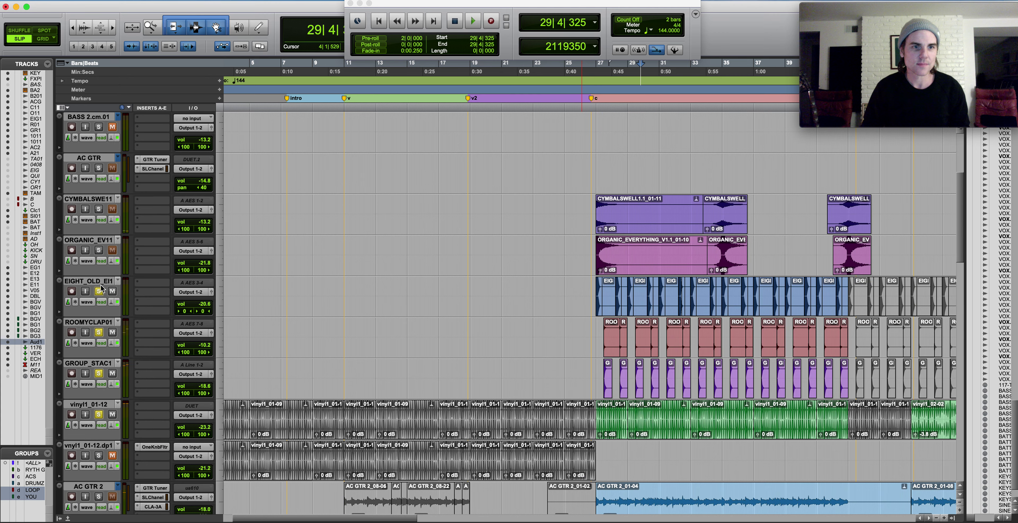
pyautogui.click(99, 414)
pyautogui.scroll(-5, 151, 406)
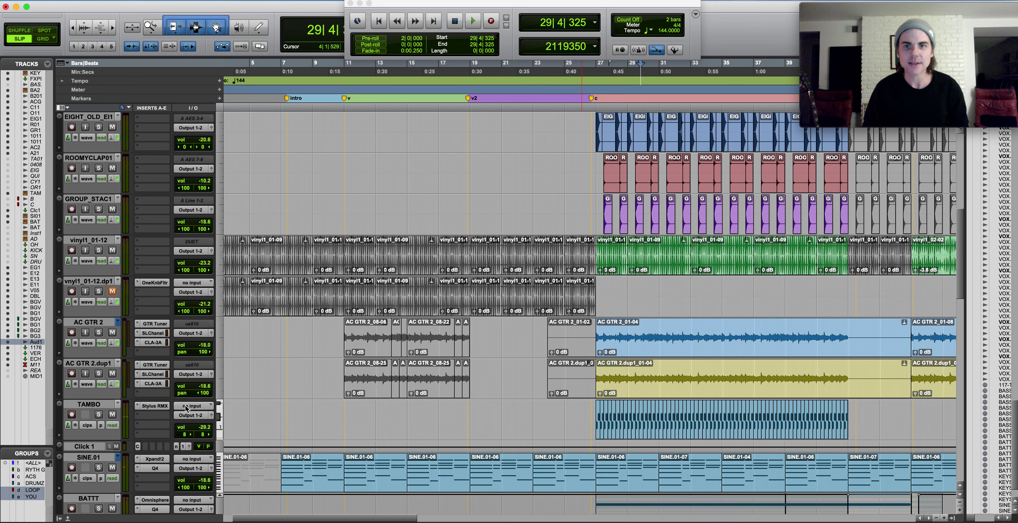
pyautogui.click(592, 418)
pyautogui.click(99, 415)
pyautogui.press('space')
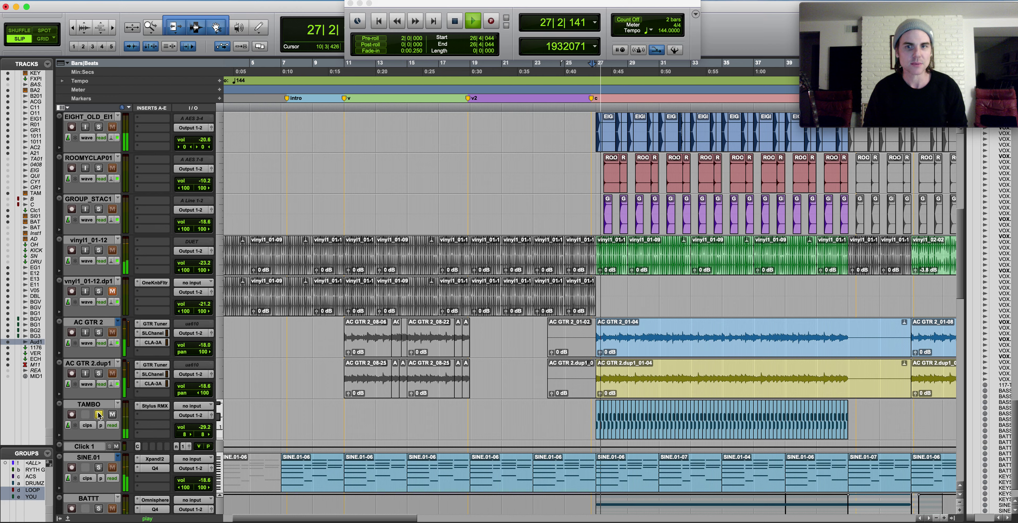
pyautogui.click(99, 414)
pyautogui.press('space')
pyautogui.scroll(10, 125, 407)
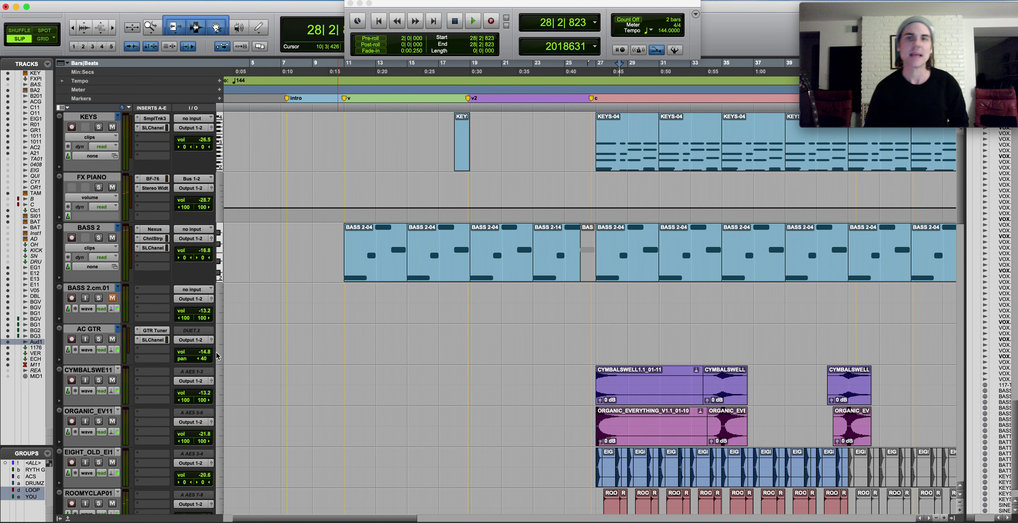
# Play BASS 2 and KEYS soloed together, then restart from bar 26 (26|4|044)
pyautogui.click(97, 239)
pyautogui.press('space')
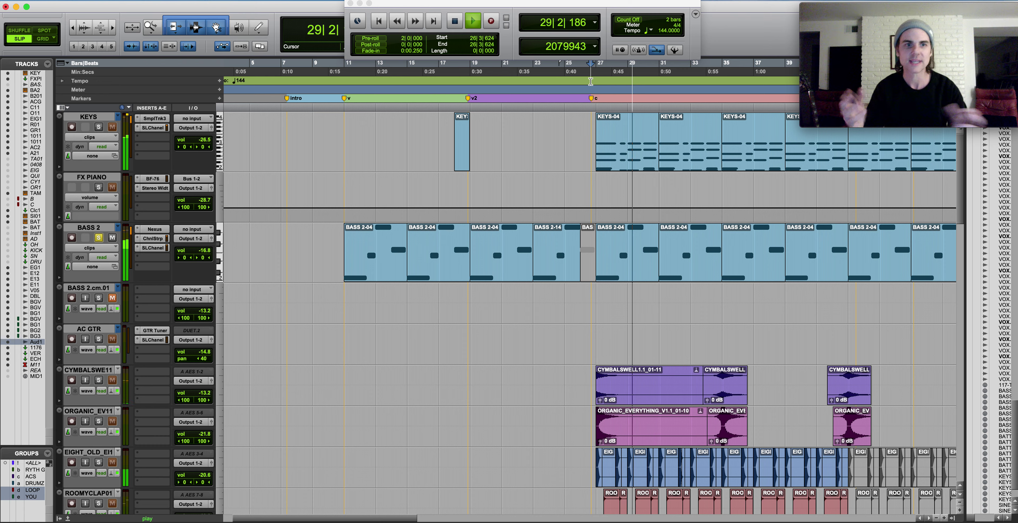
pyautogui.click(98, 127)
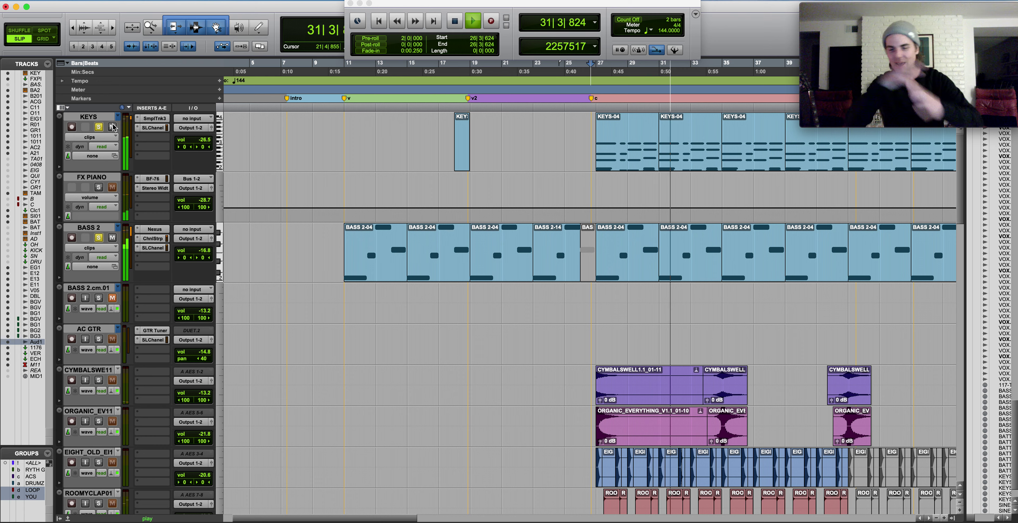
pyautogui.press('space')
pyautogui.press('space')
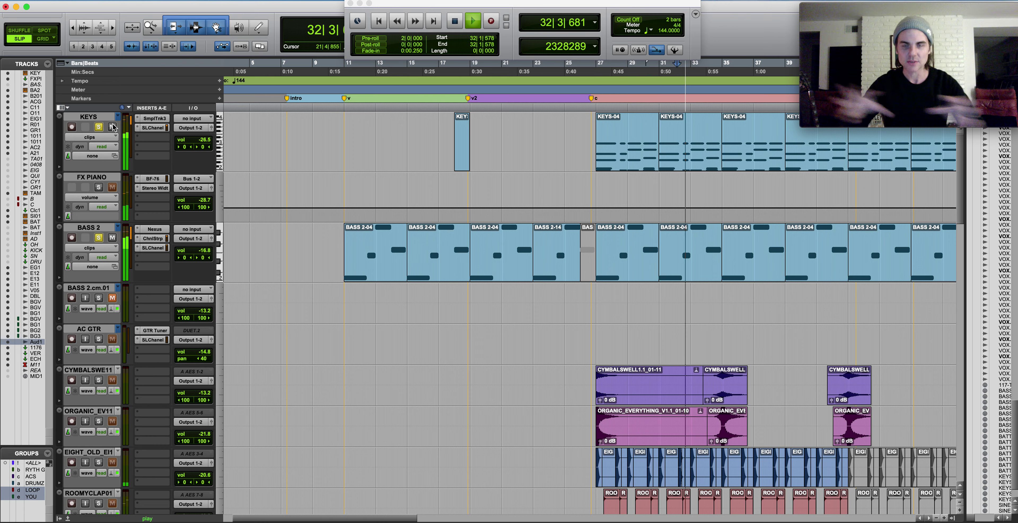
pyautogui.click(592, 83)
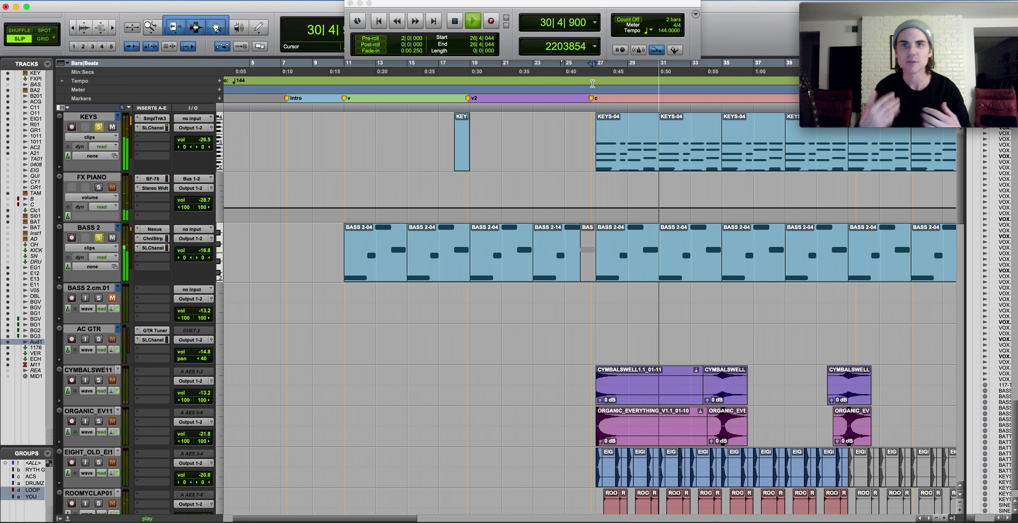
# Zoom out to bars 1–73, solo the BATTT pad briefly, then unsolo it and scroll to the vocals
pyautogui.press('r')
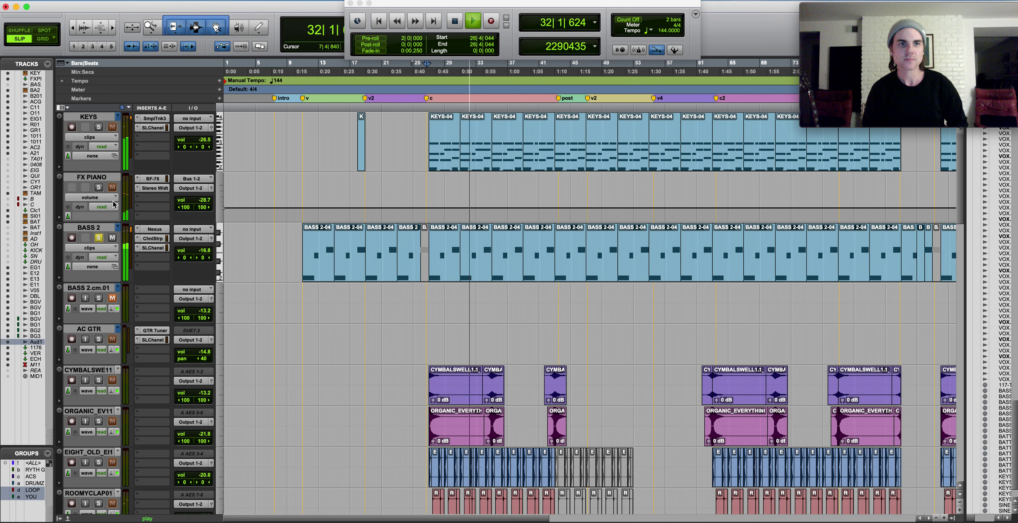
pyautogui.scroll(-5, 333, 251)
pyautogui.scroll(-8, 333, 250)
pyautogui.scroll(-3, 334, 245)
pyautogui.click(99, 262)
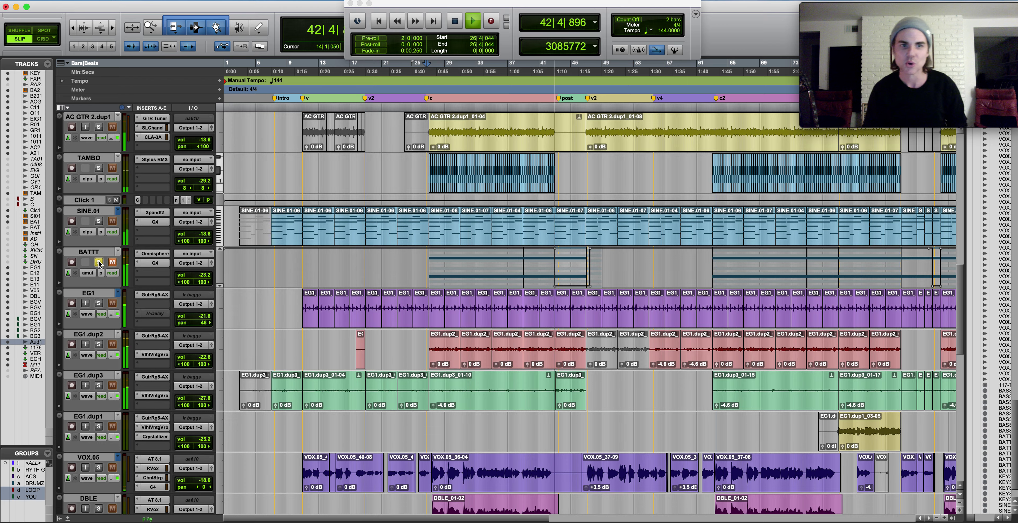
pyautogui.click(99, 263)
pyautogui.scroll(-5, 266, 277)
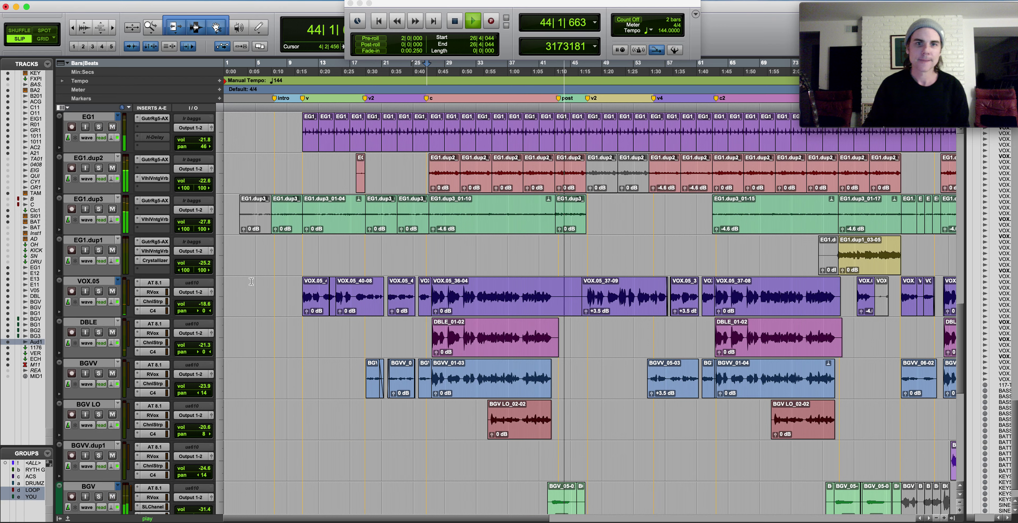
pyautogui.scroll(-5, 265, 278)
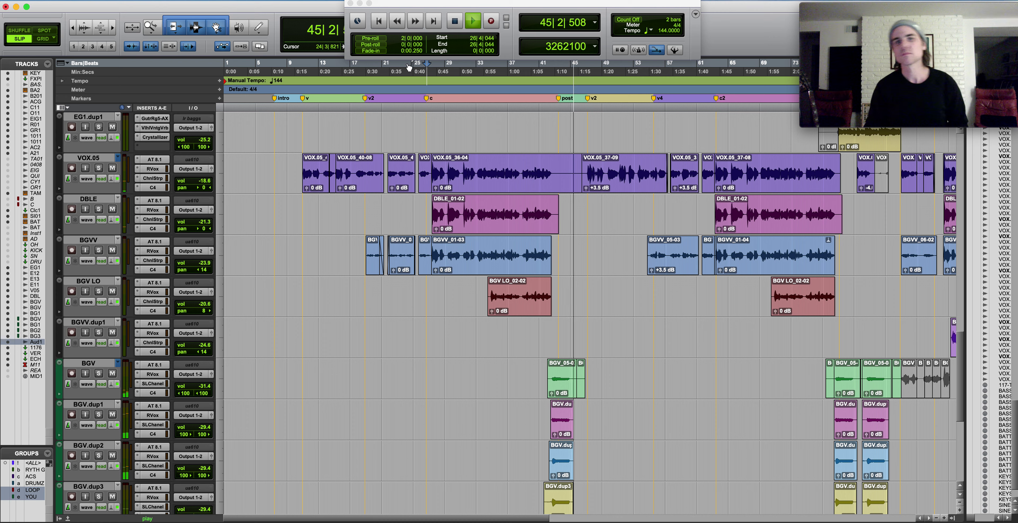
# Relocate to bar 25 (25|4|841) and play the full mix with vocals
pyautogui.click(421, 85)
pyautogui.press('space')
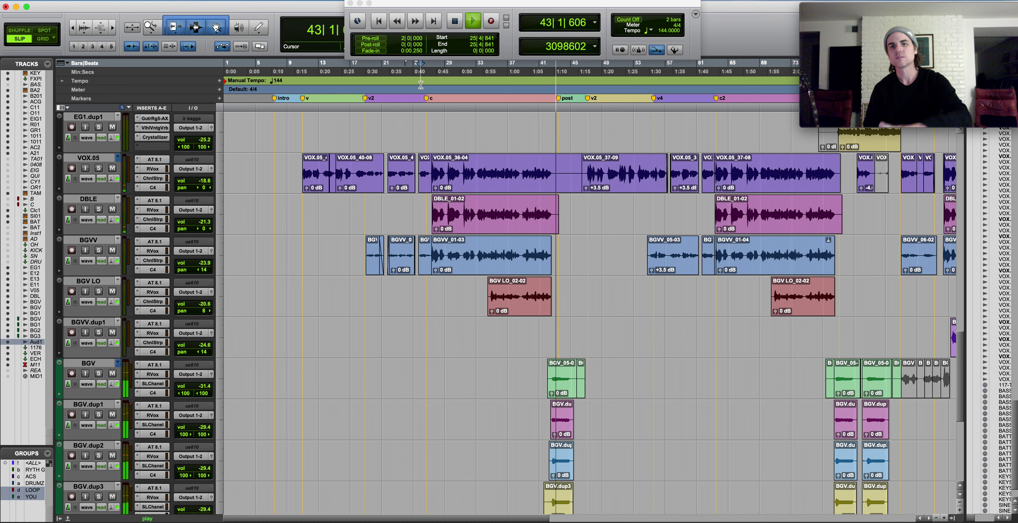
# Zoom in around bar 47 and relocate playback to bar 42 for the stacked backing vocals
pyautogui.click(586, 322)
pyautogui.press('super+bracketright')
pyautogui.press('super+bracketright')
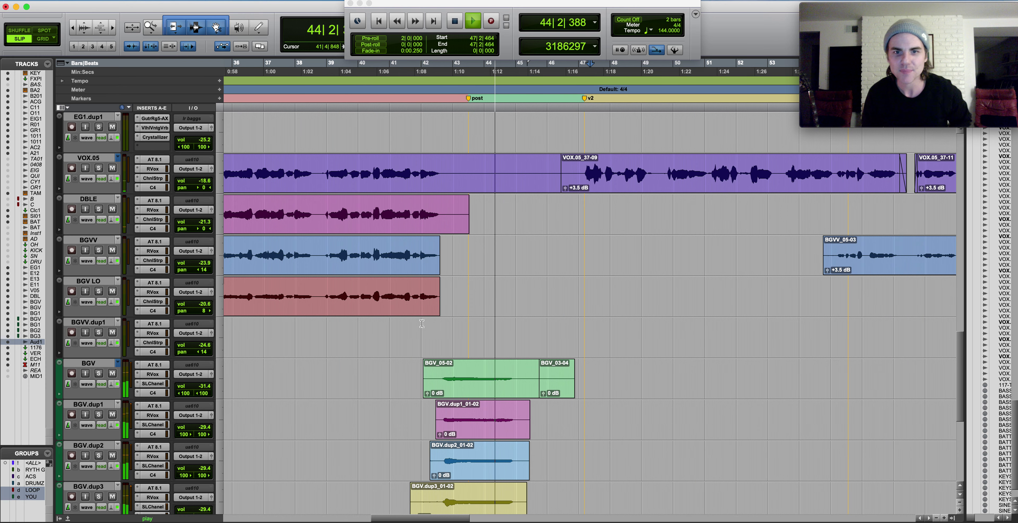
pyautogui.click(421, 323)
pyautogui.scroll(-3, 419, 322)
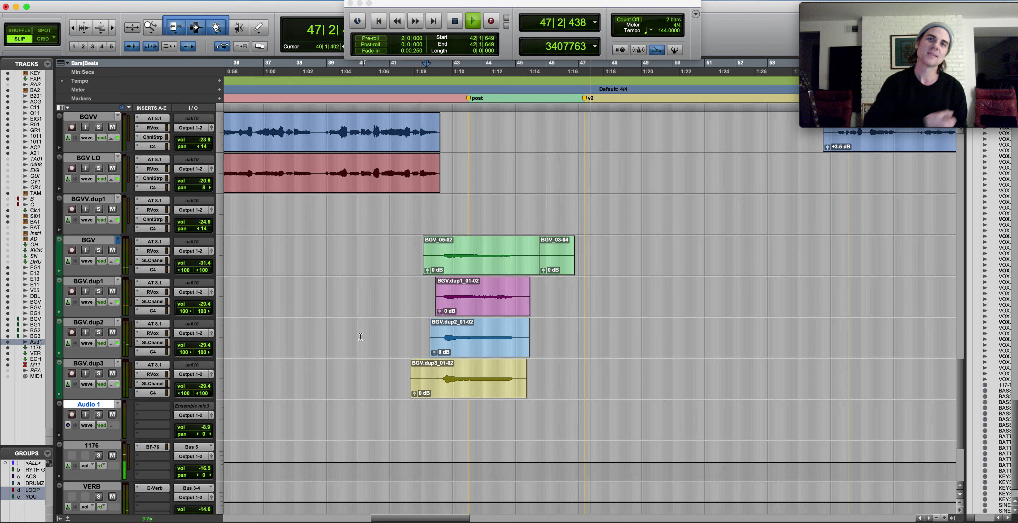
# Zoom the timeline back out to show the whole song
pyautogui.press('super+bracketleft')
pyautogui.scroll(5, 444, 401)
pyautogui.press('super+bracketleft')
pyautogui.press('super+bracketleft')
pyautogui.scroll(2, 453, 389)
# Relocate playback to the bar 78 guitar solo and briefly solo, then unsolo, EG1.dup1
pyautogui.click(573, 92)
pyautogui.press('super+bracketright')
pyautogui.press('super+bracketright')
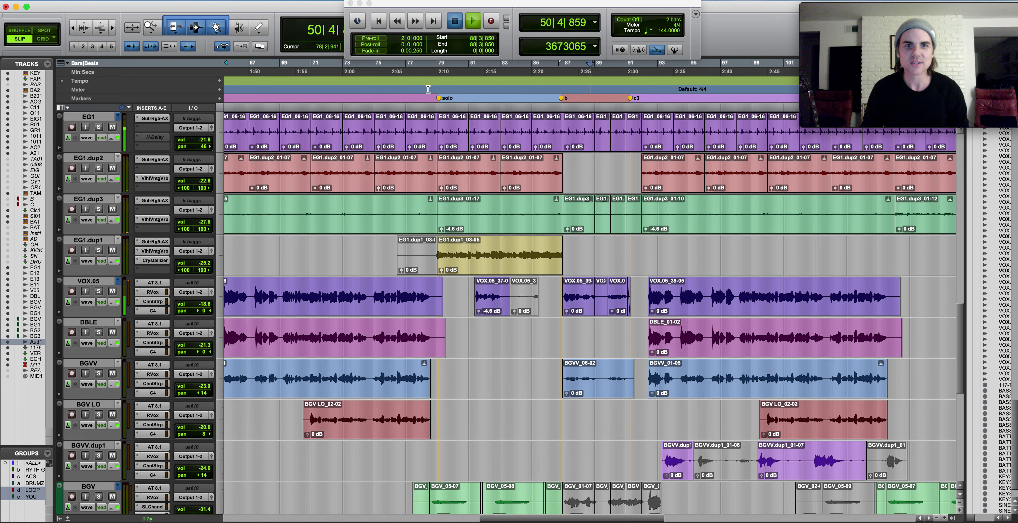
pyautogui.click(427, 89)
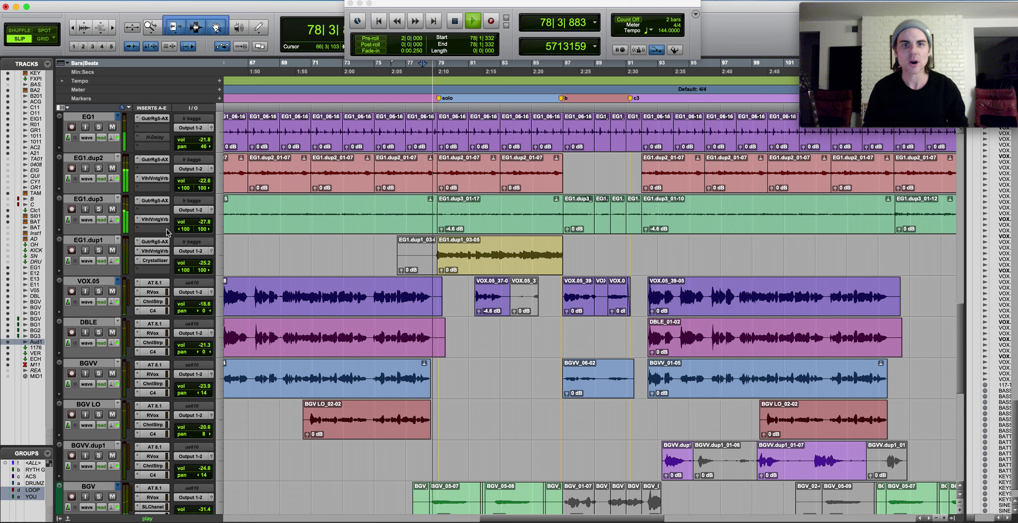
pyautogui.click(100, 254)
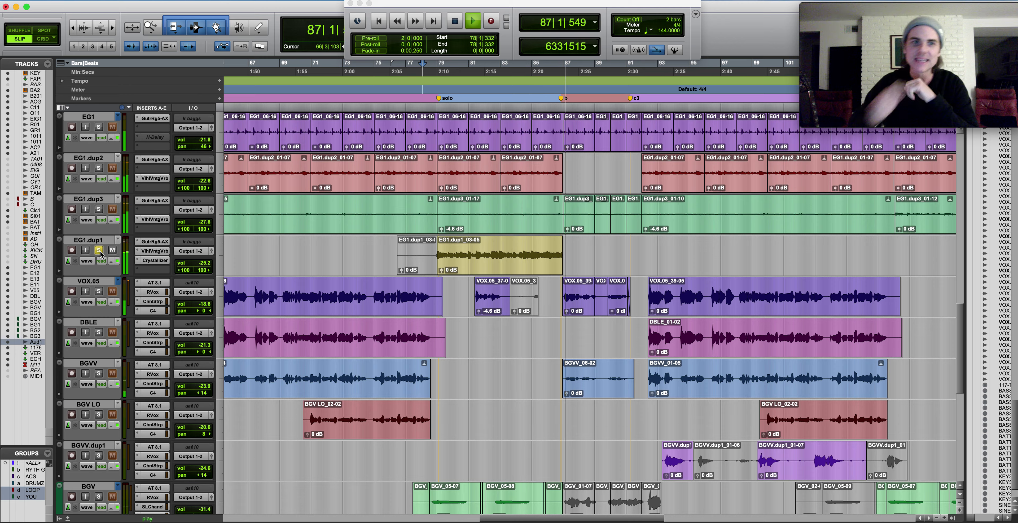
pyautogui.click(99, 252)
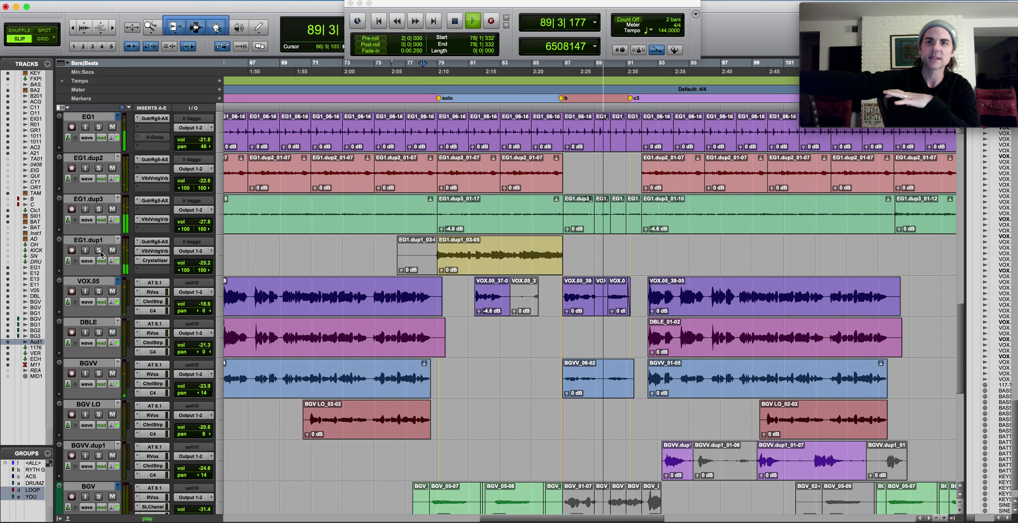
# Zoom out to the full arrangement, then stop playback and move the playhead to bar 25
pyautogui.scroll(5, 199, 300)
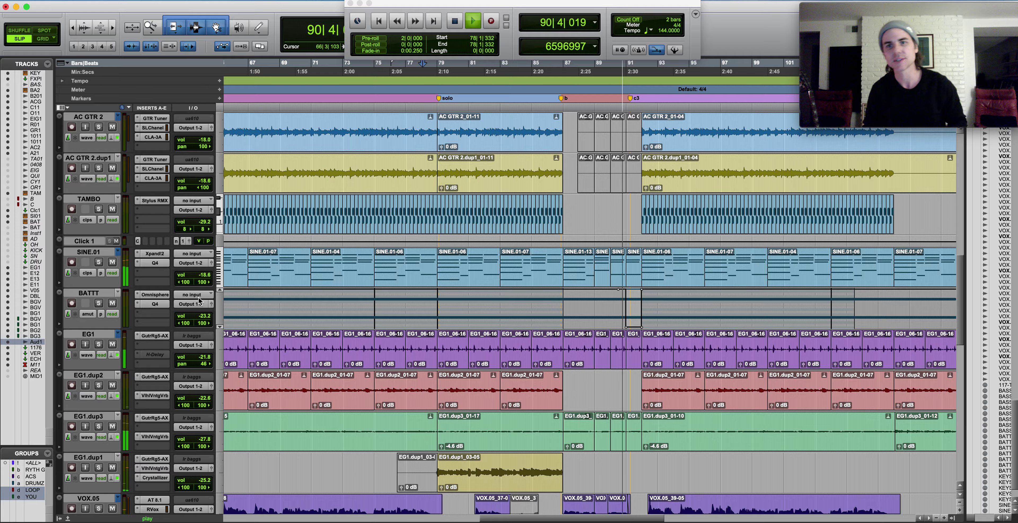
pyautogui.scroll(8, 198, 297)
pyautogui.press('super+bracketleft')
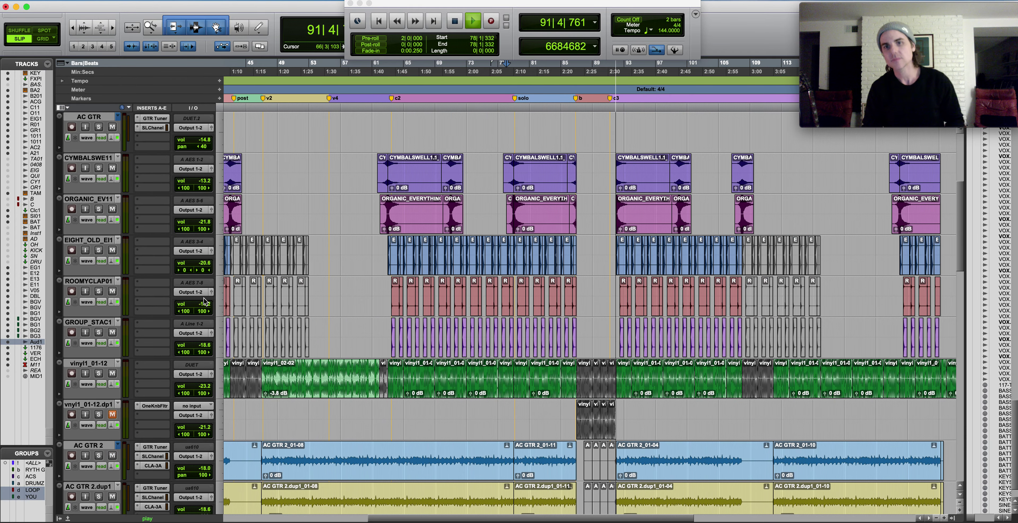
pyautogui.scroll(-10, 205, 303)
pyautogui.press('super+bracketleft')
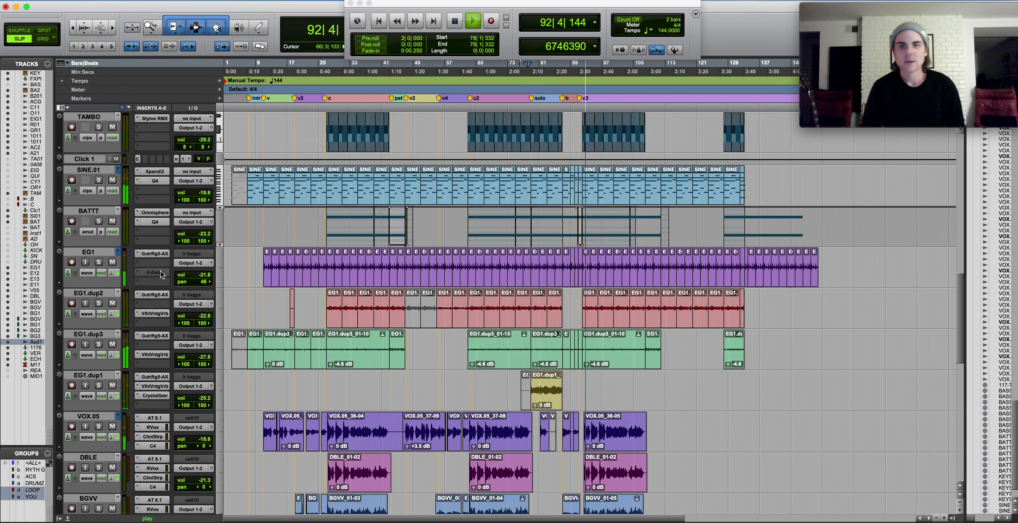
pyautogui.scroll(-10, 160, 270)
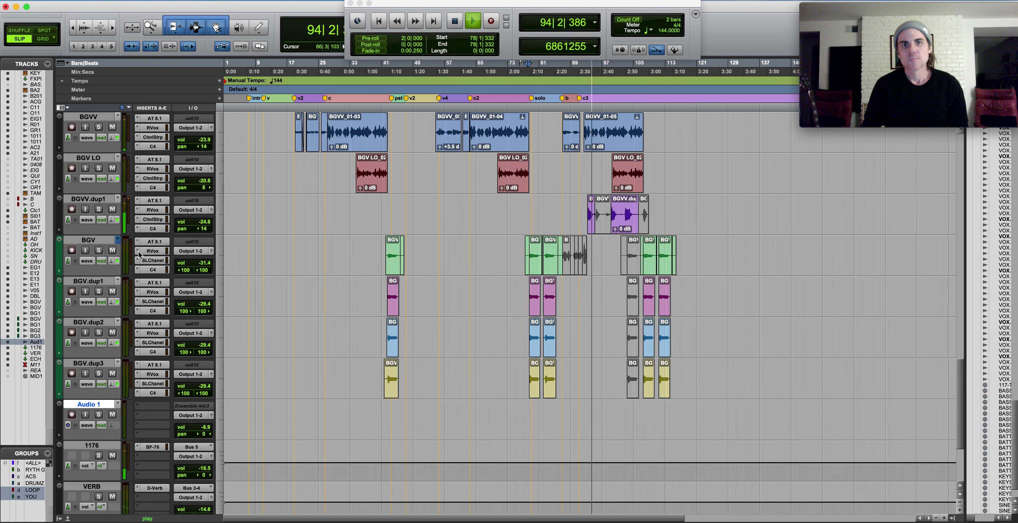
pyautogui.scroll(4, 139, 255)
pyautogui.click(322, 91)
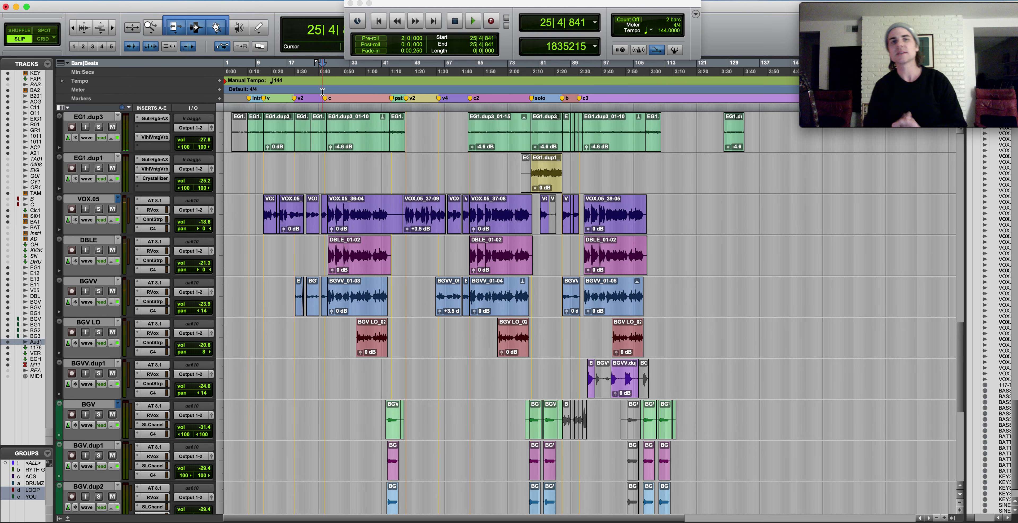